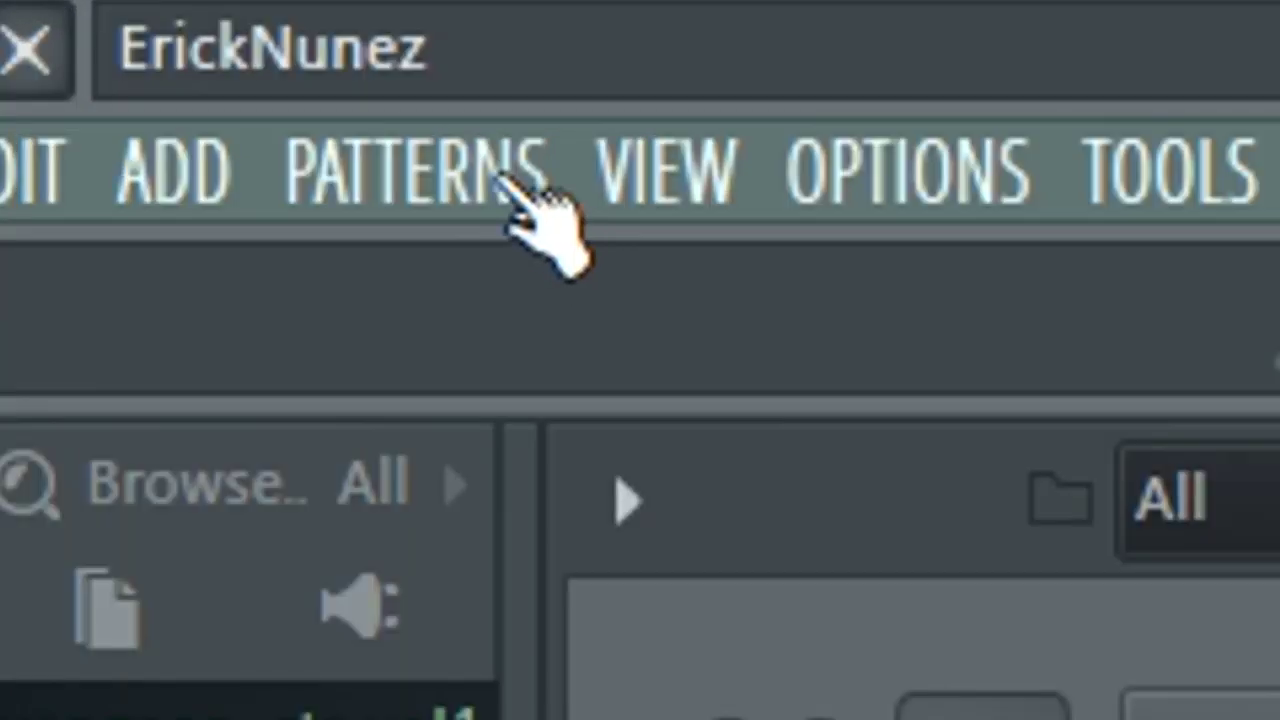
Show the ADD menu's list of plugins for adding a new channel
click(158, 168)
Add a reFX Nexus instrument and load its Dance Leads preset LD A Simple Saw
mouse_move(1160, 405)
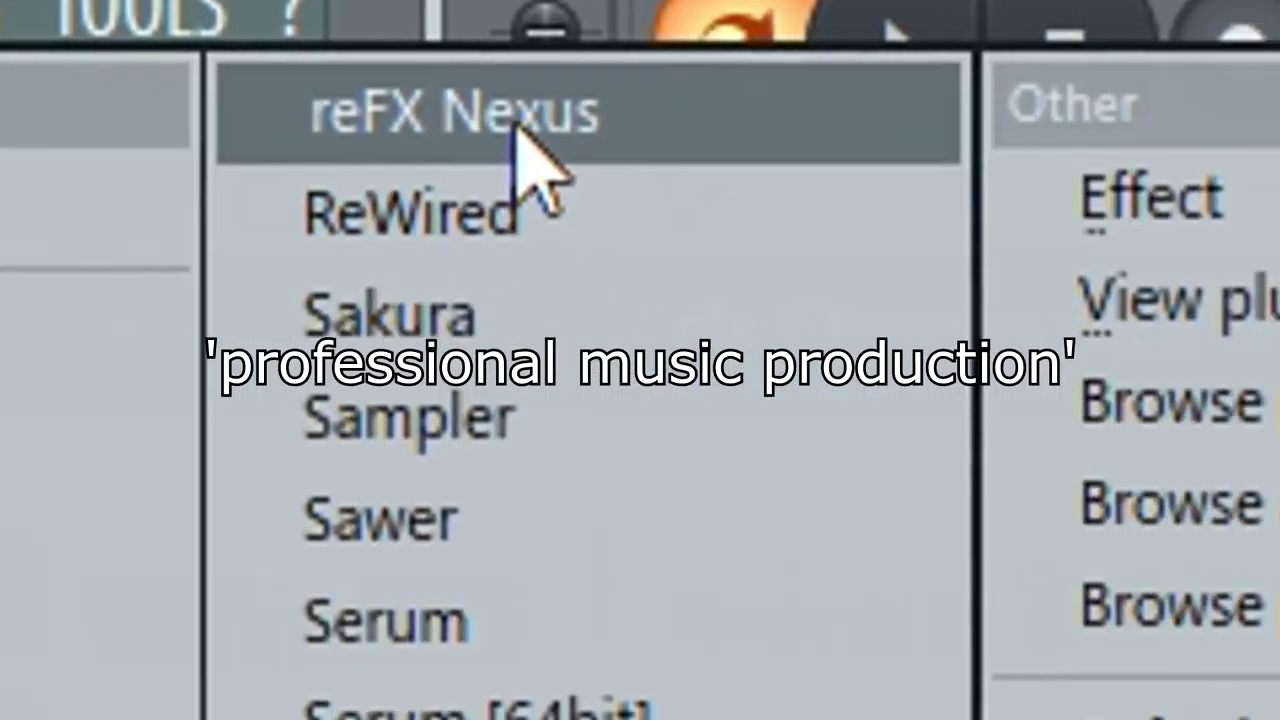
click(516, 128)
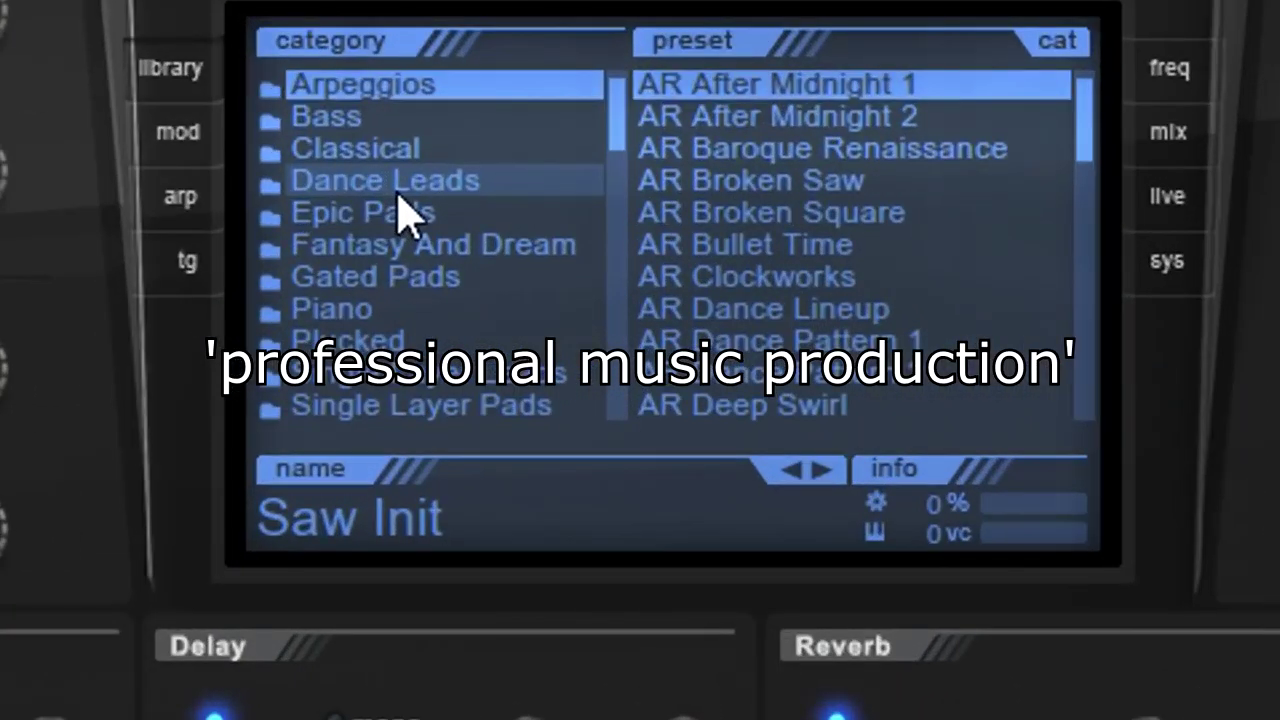
click(520, 272)
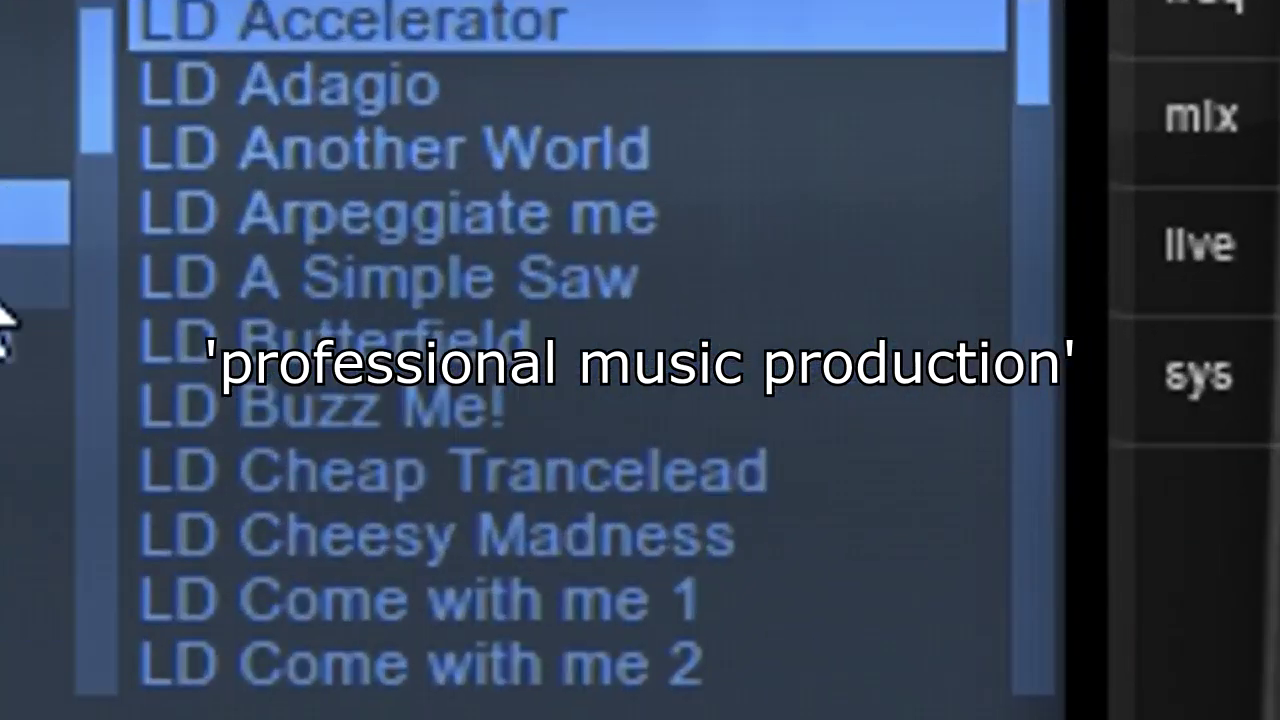
click(433, 280)
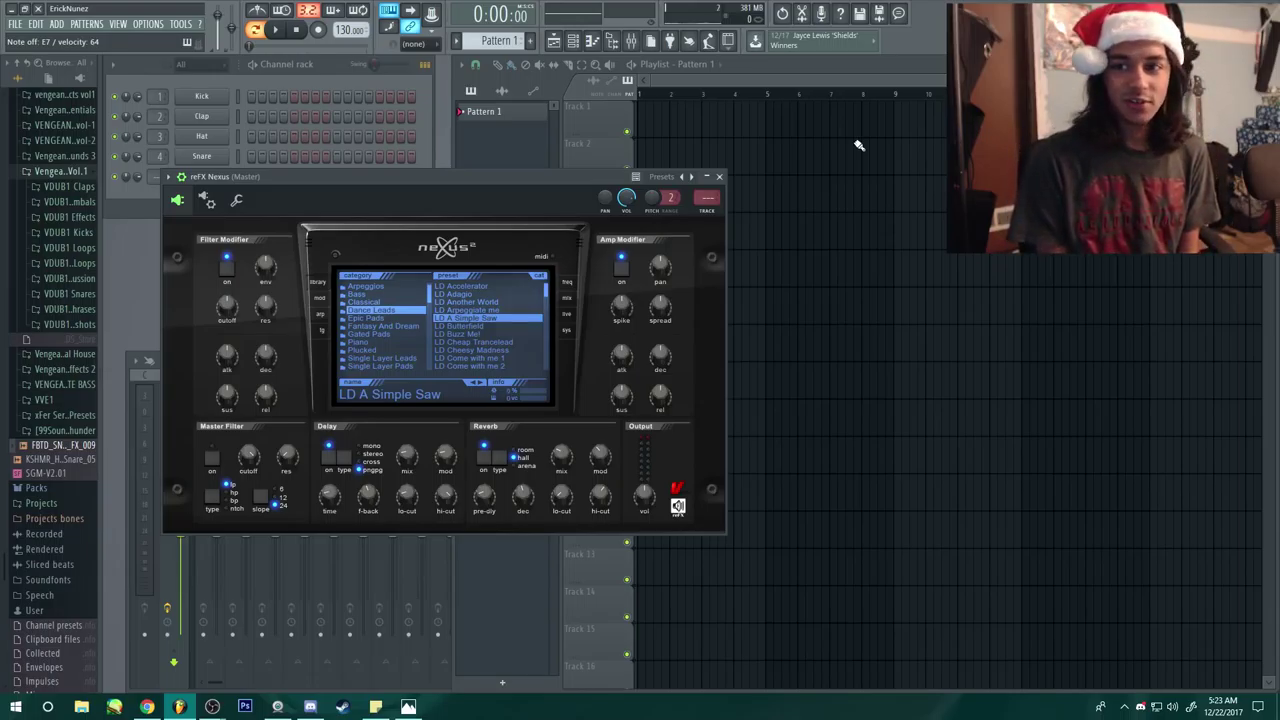
Open the mixer with F9, then bring up the ADD plugin list again
key(F9)
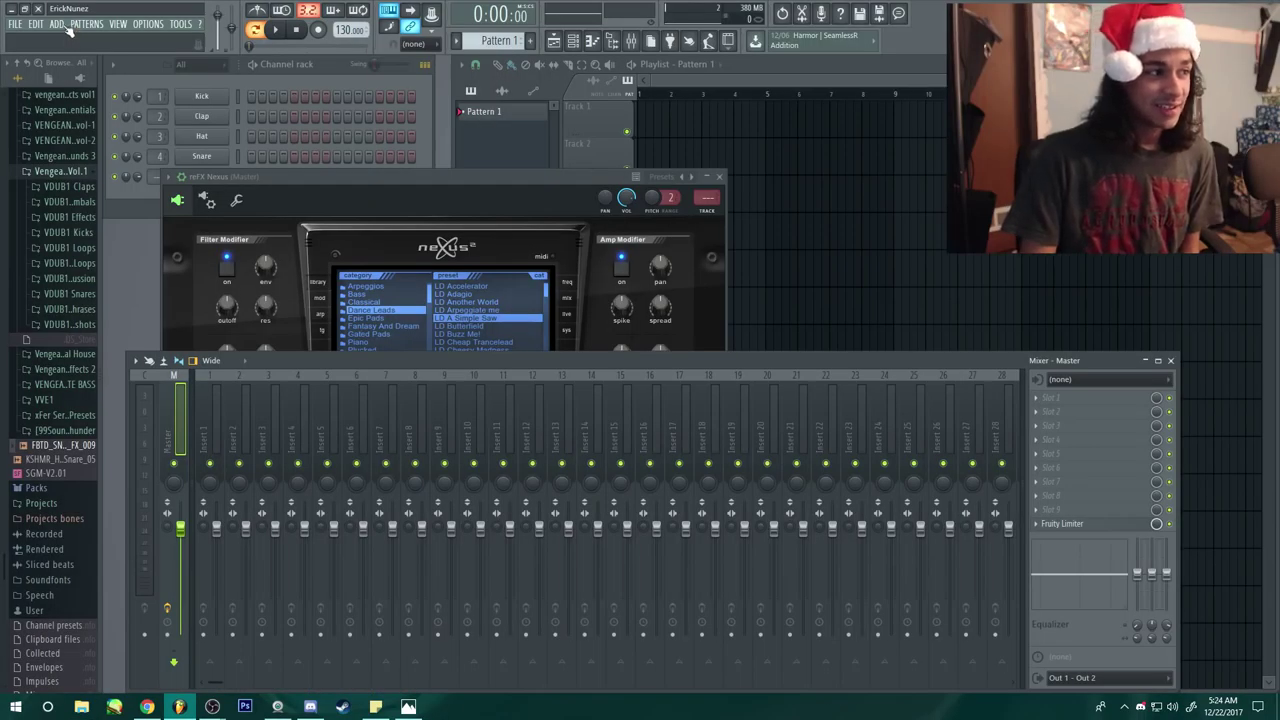
click(60, 24)
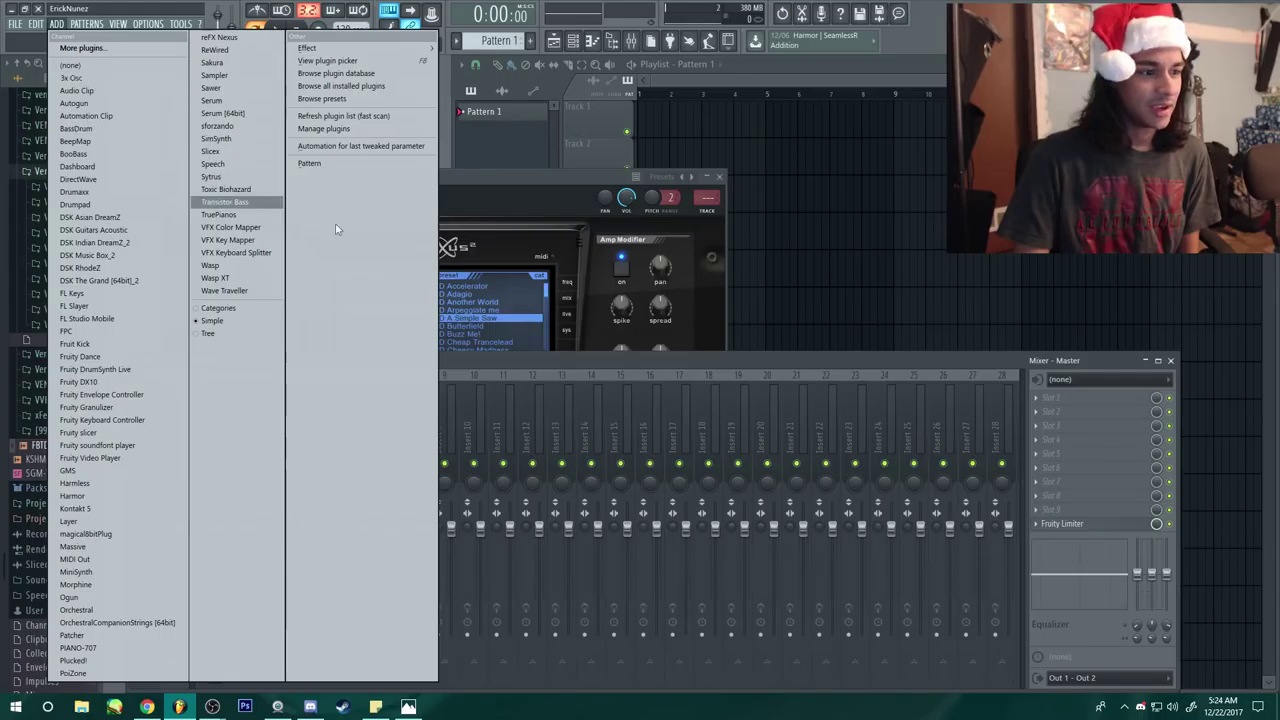
click(522, 362)
right_click(205, 420)
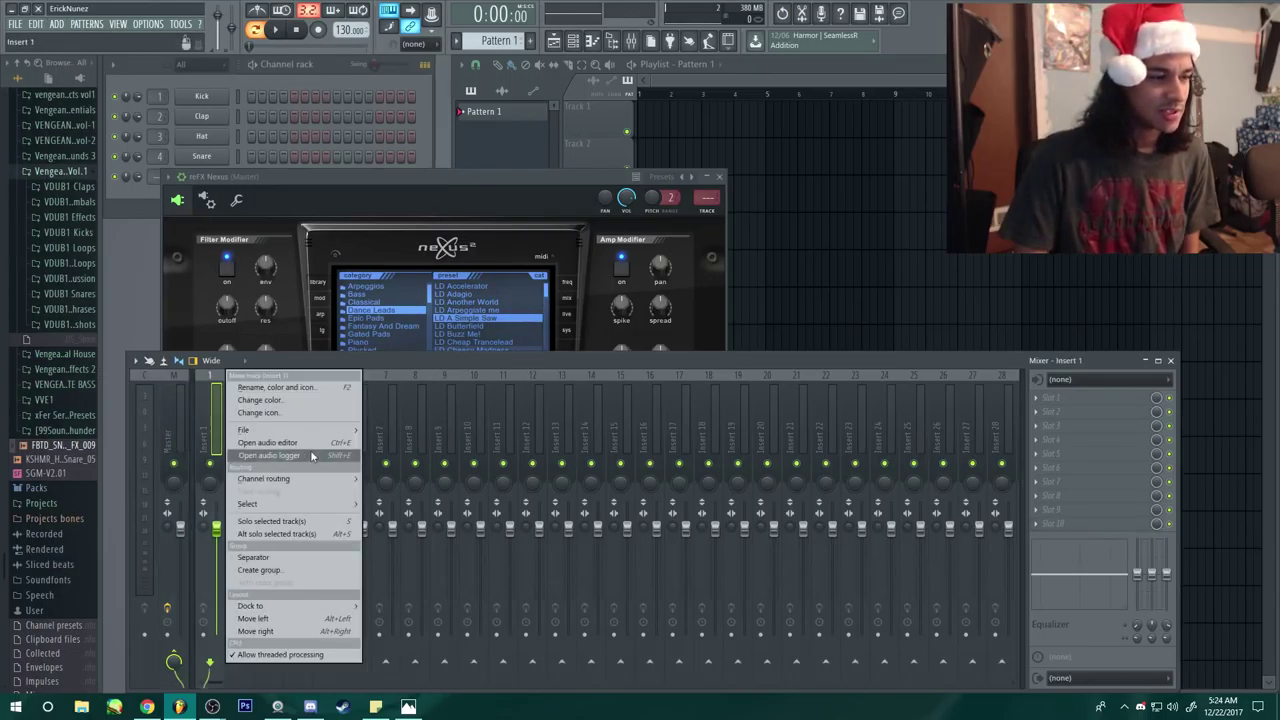
mouse_move(312, 433)
click(412, 430)
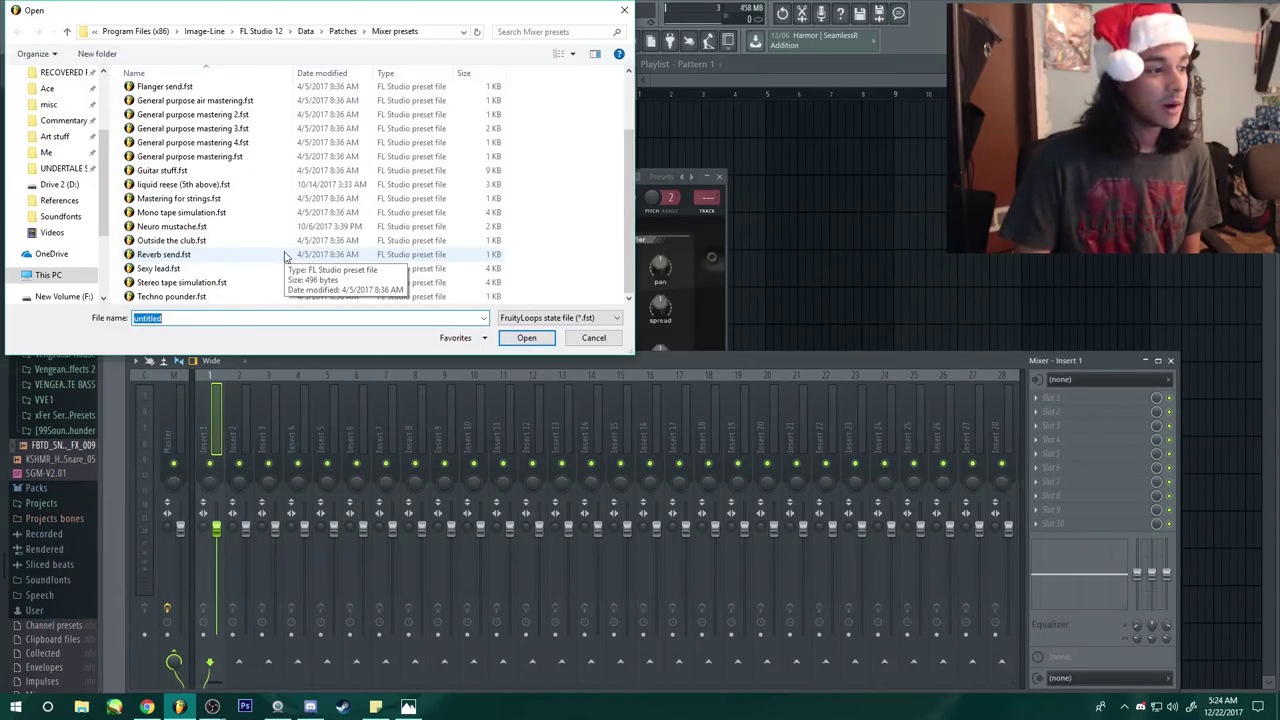
drag(630, 240, 634, 208)
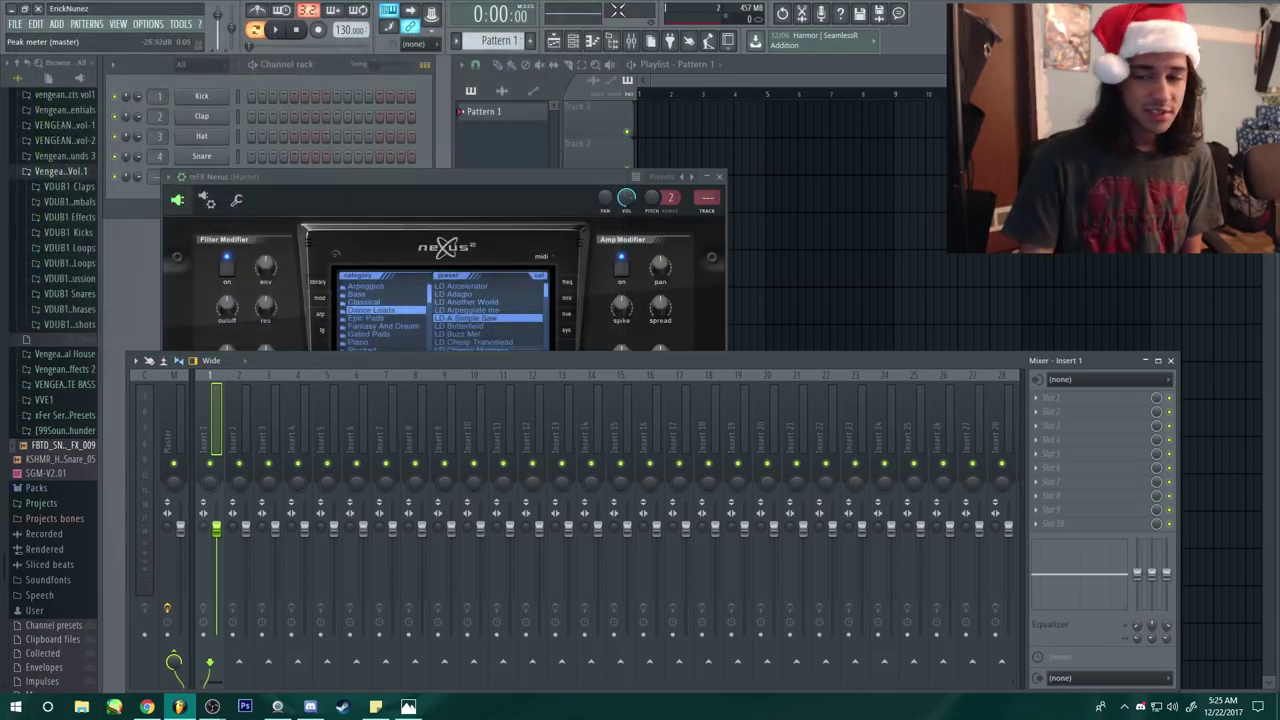
click(330, 73)
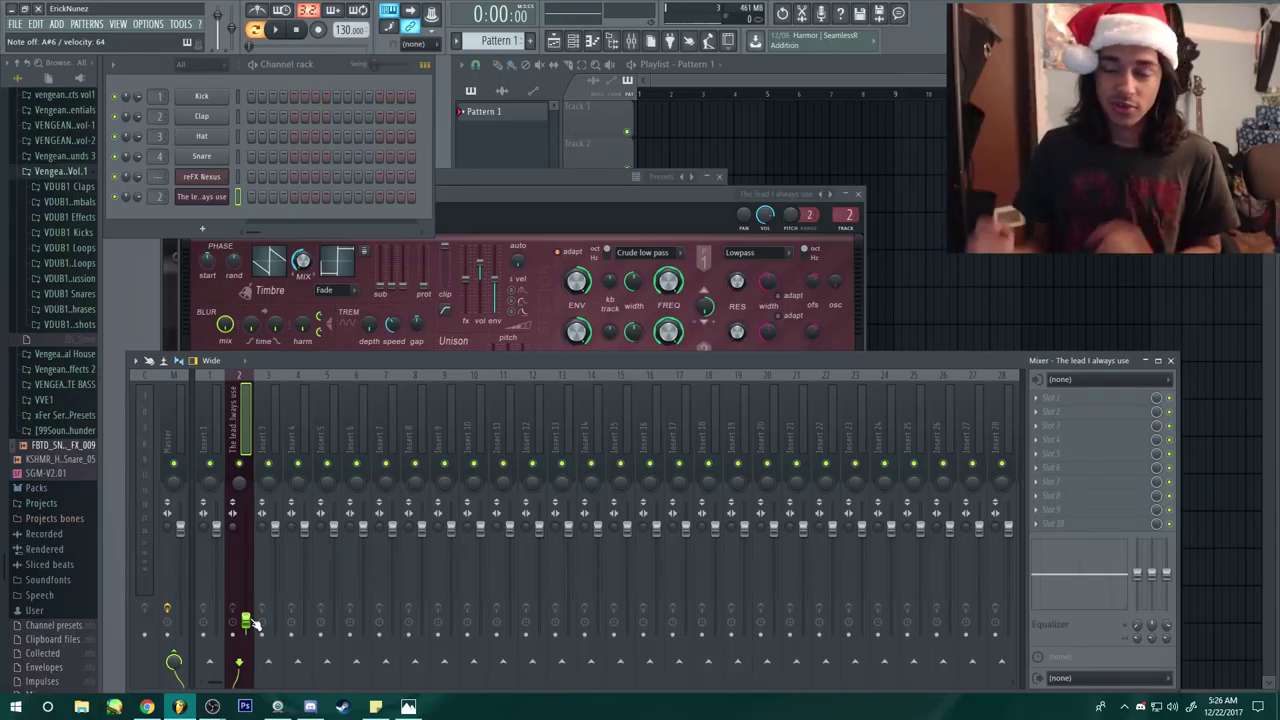
Put Fruity Reeverb in FX slot 1 of mixer insert 2 for the lead
click(1036, 401)
click(862, 470)
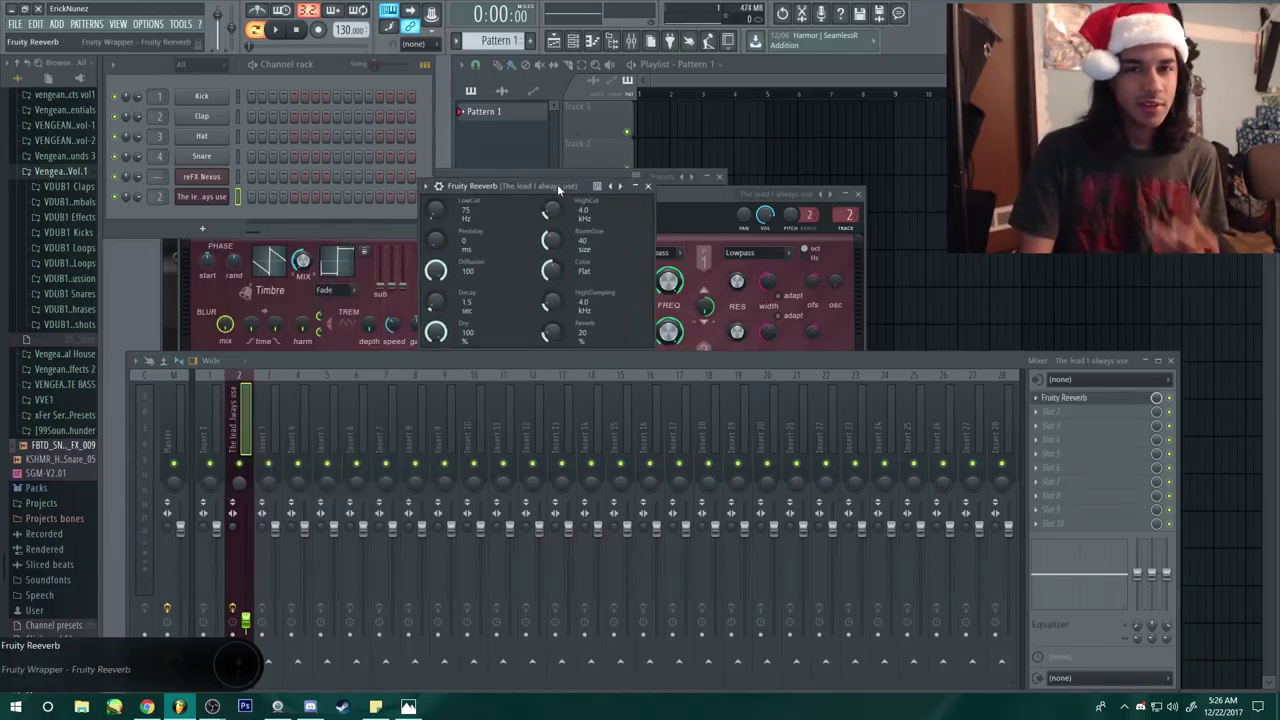
Set the Fruity Reeverb to 6.3 sec decay, 71% dry and 29% wet
drag(511, 190, 517, 166)
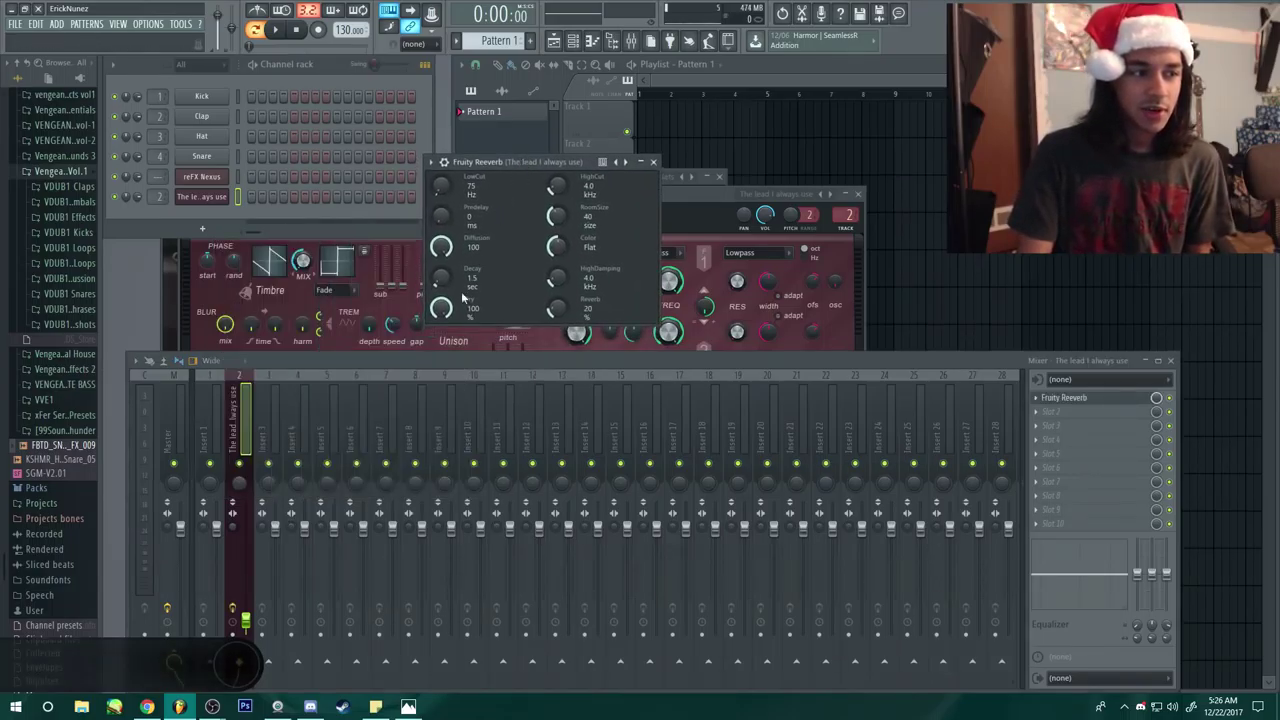
drag(440, 308, 440, 255)
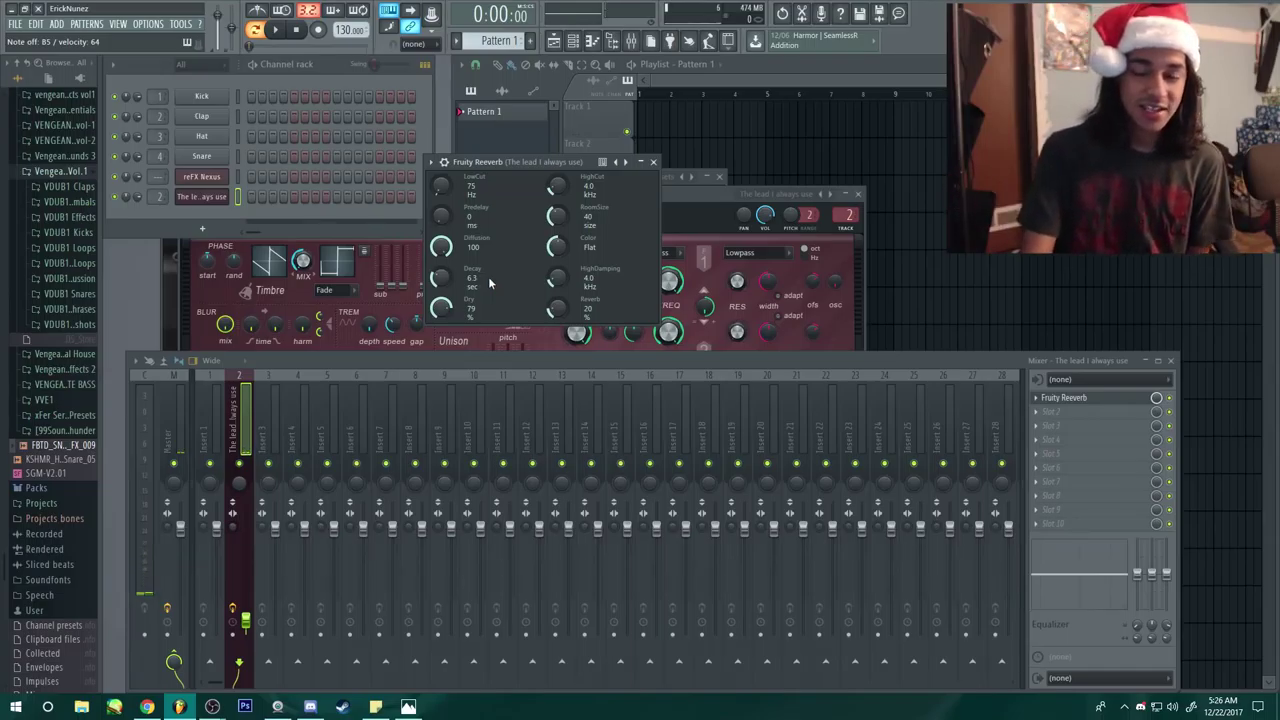
drag(440, 307, 440, 313)
drag(551, 308, 551, 301)
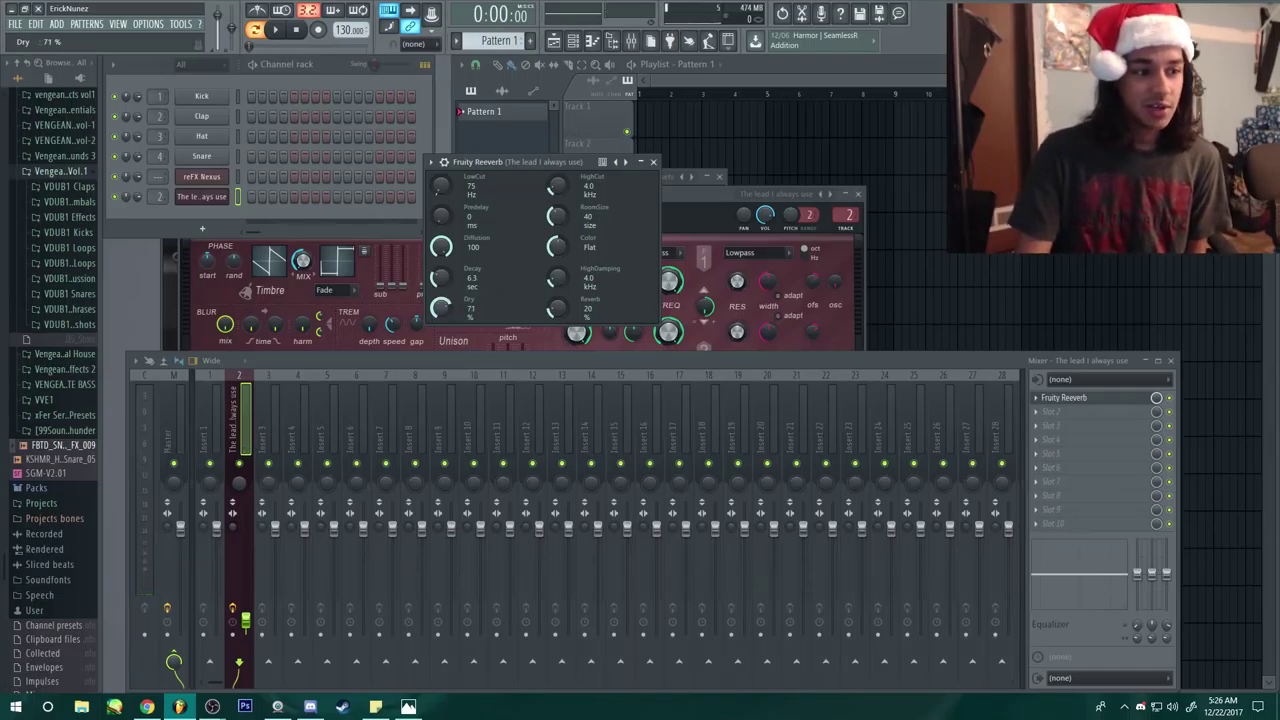
In the piano roll, draw two consecutive notes, B4 then C#5
key(F7)
click(190, 492)
click(226, 468)
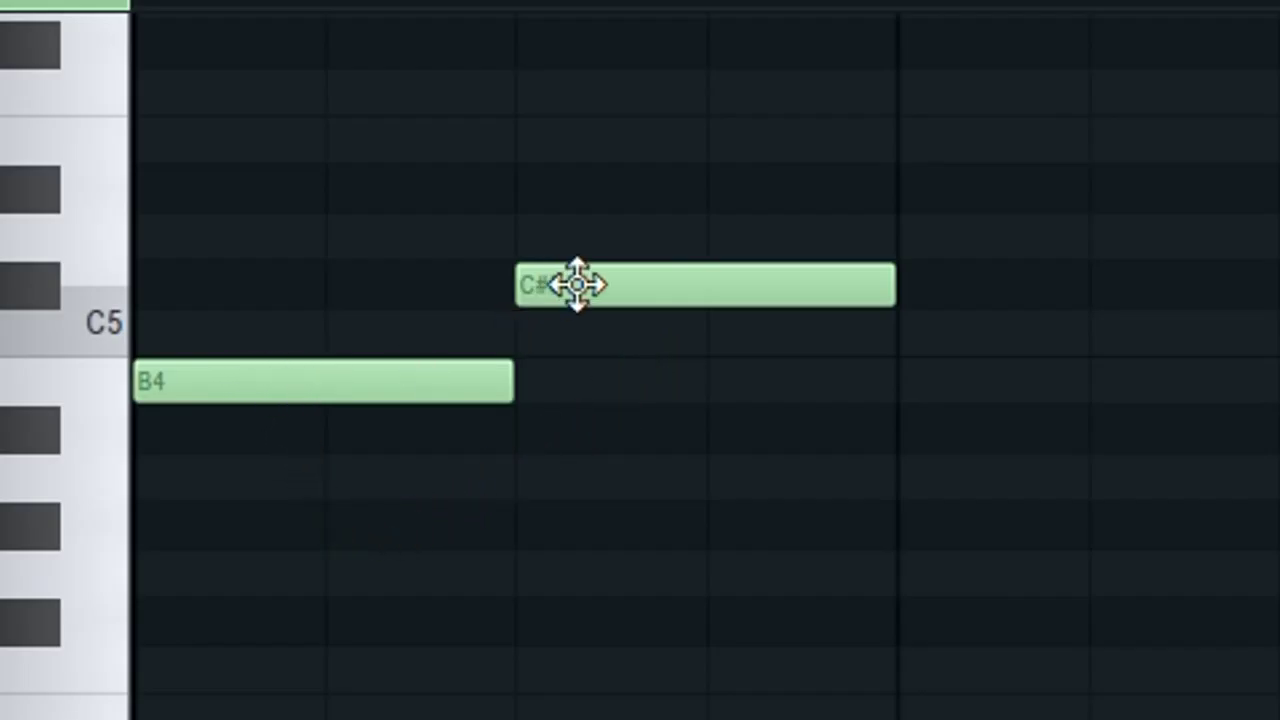
Stretch the B4 note to meet C#5 and bring back the Nexus plugin window
drag(506, 378, 696, 380)
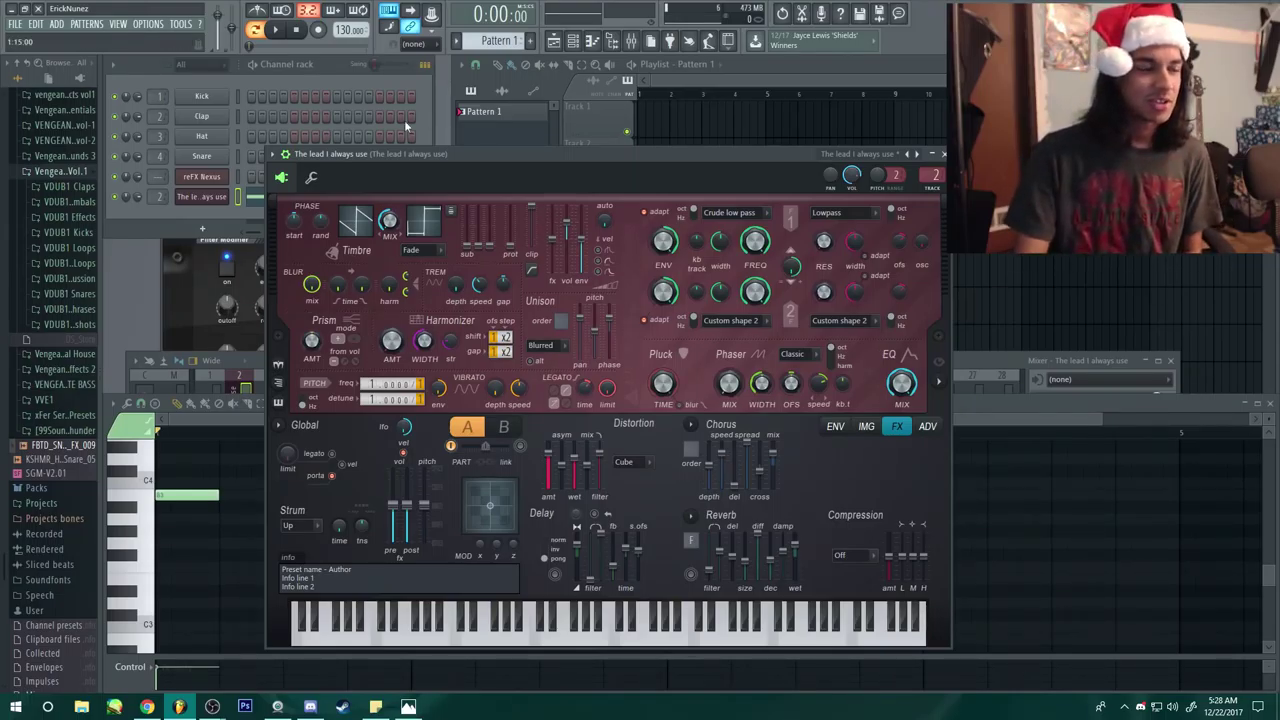
key(Up)
Load the Sexy lead.fst mixer preset onto the Nexus track and open its first Fruity parametric EQ 2
drag(443, 197, 580, 156)
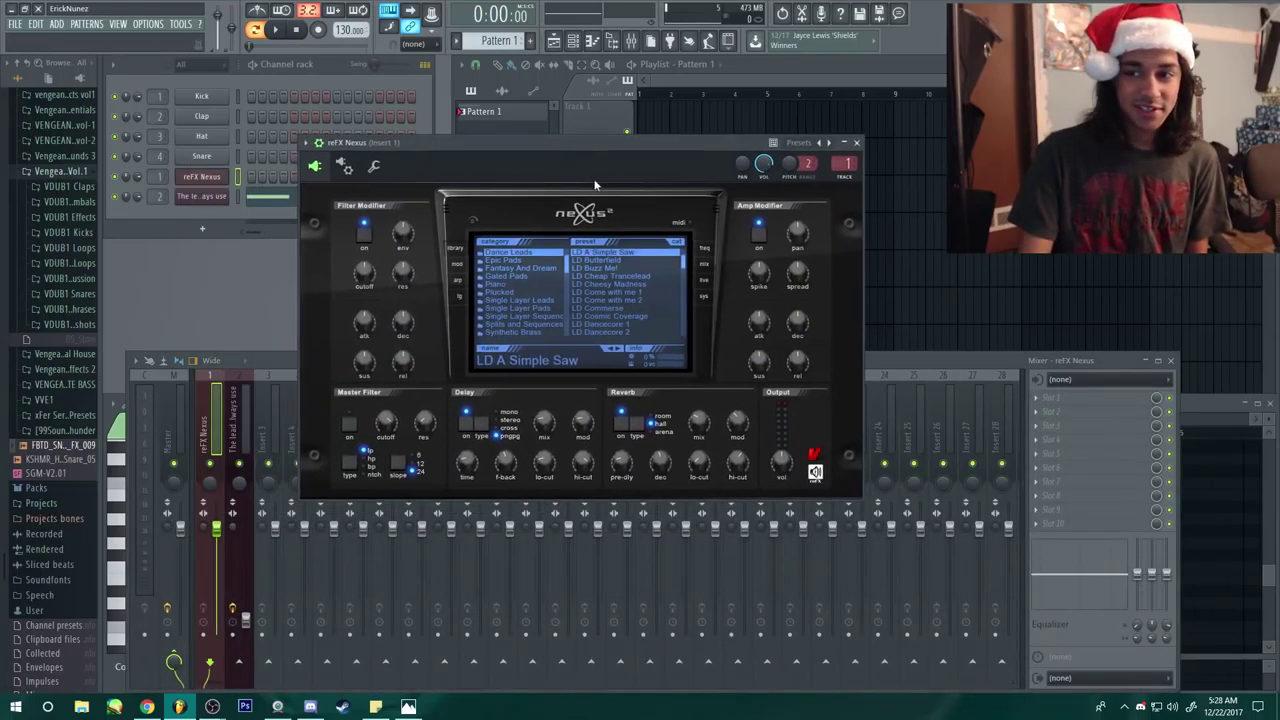
right_click(218, 432)
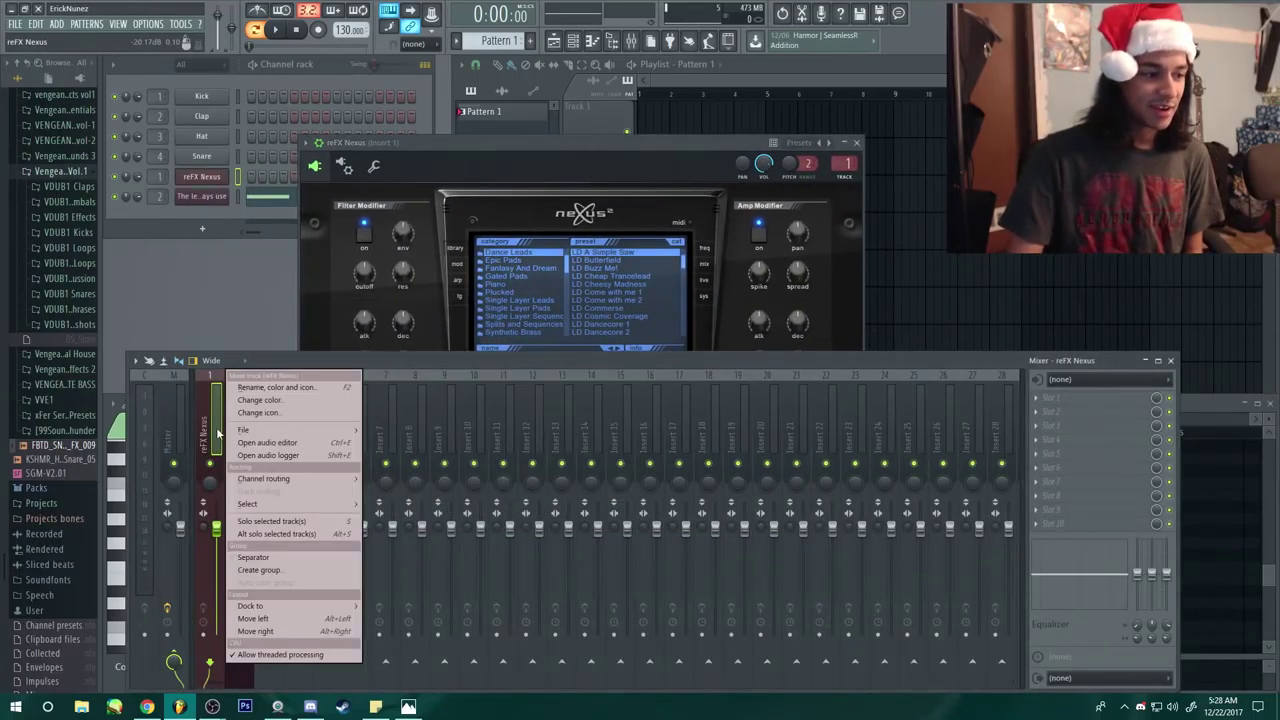
mouse_move(265, 429)
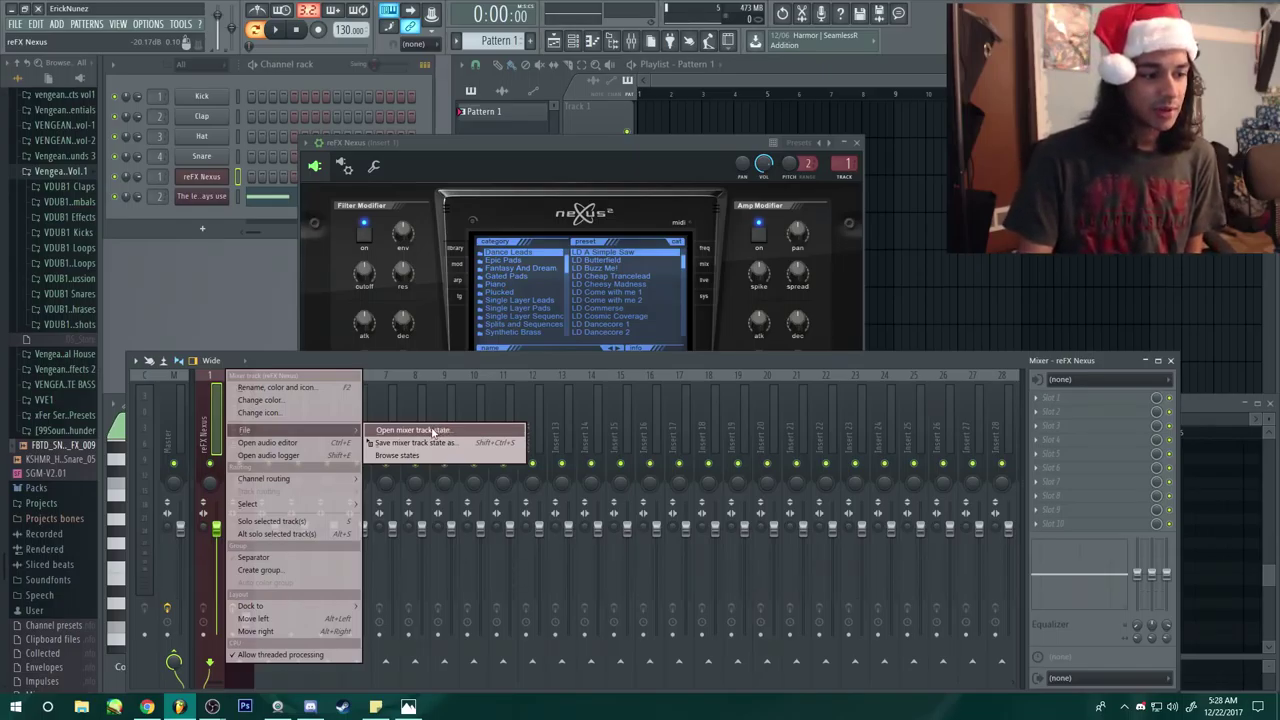
click(408, 431)
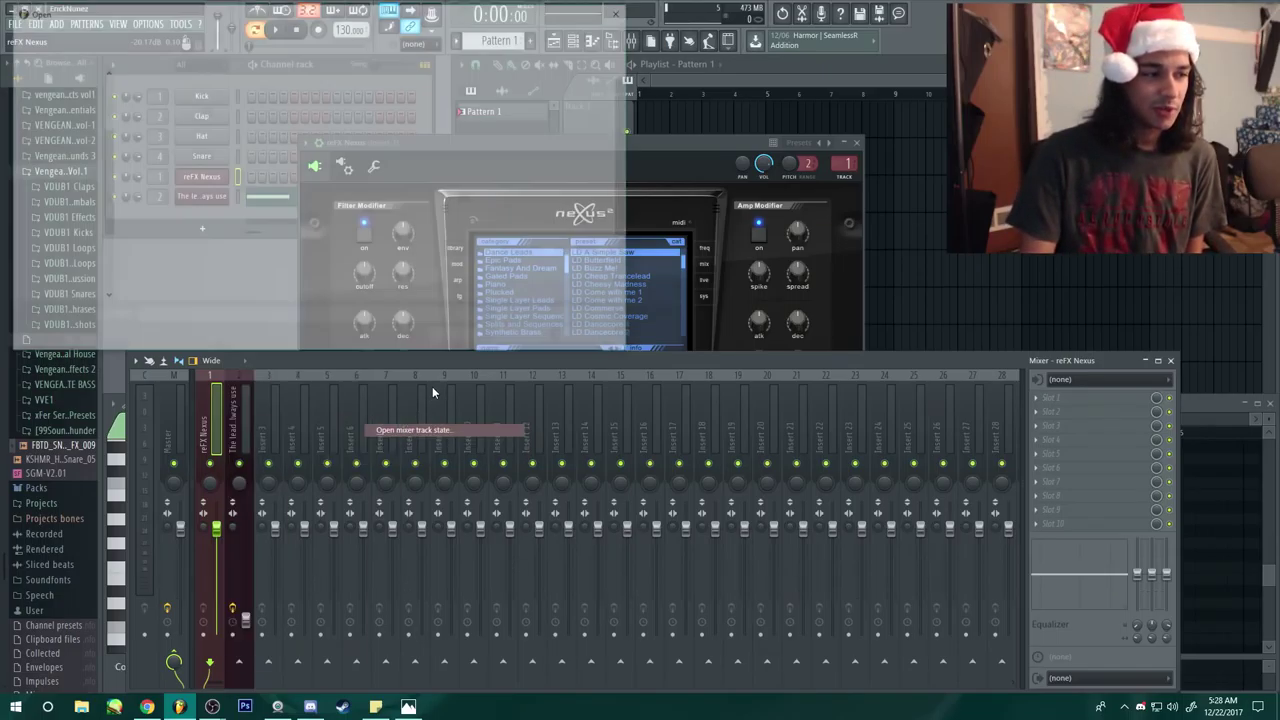
drag(632, 110, 627, 185)
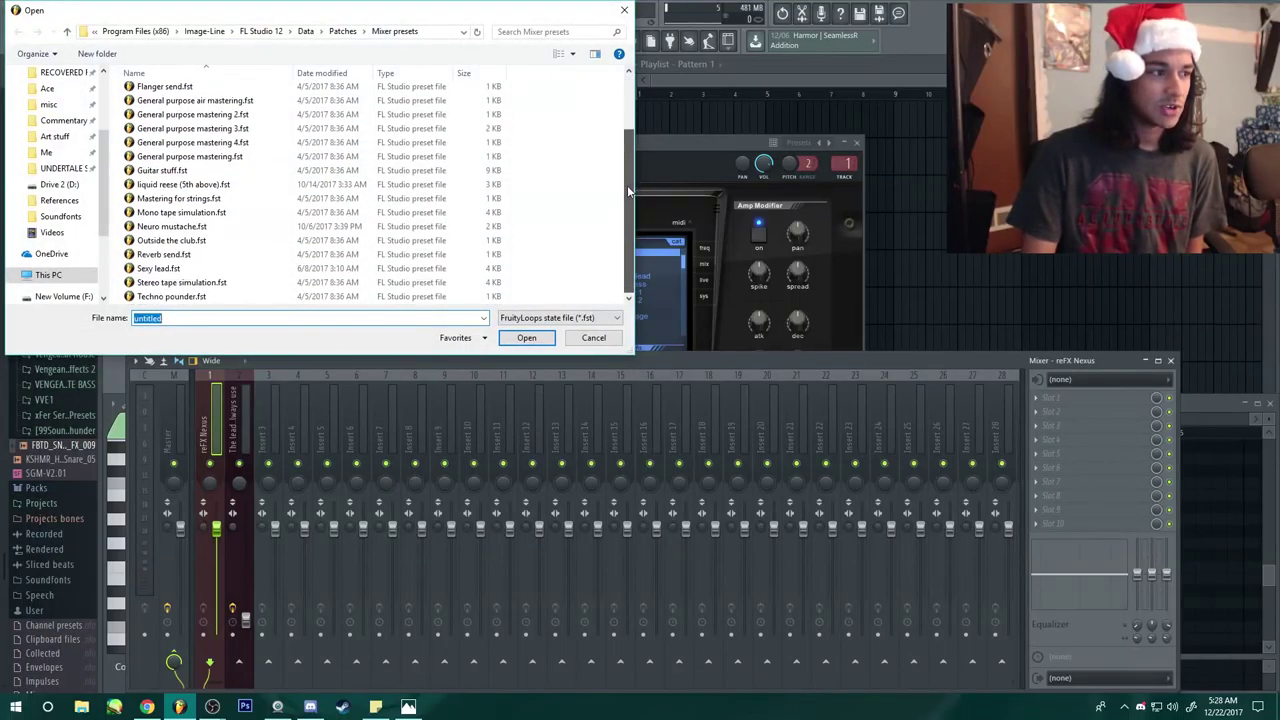
double_click(158, 268)
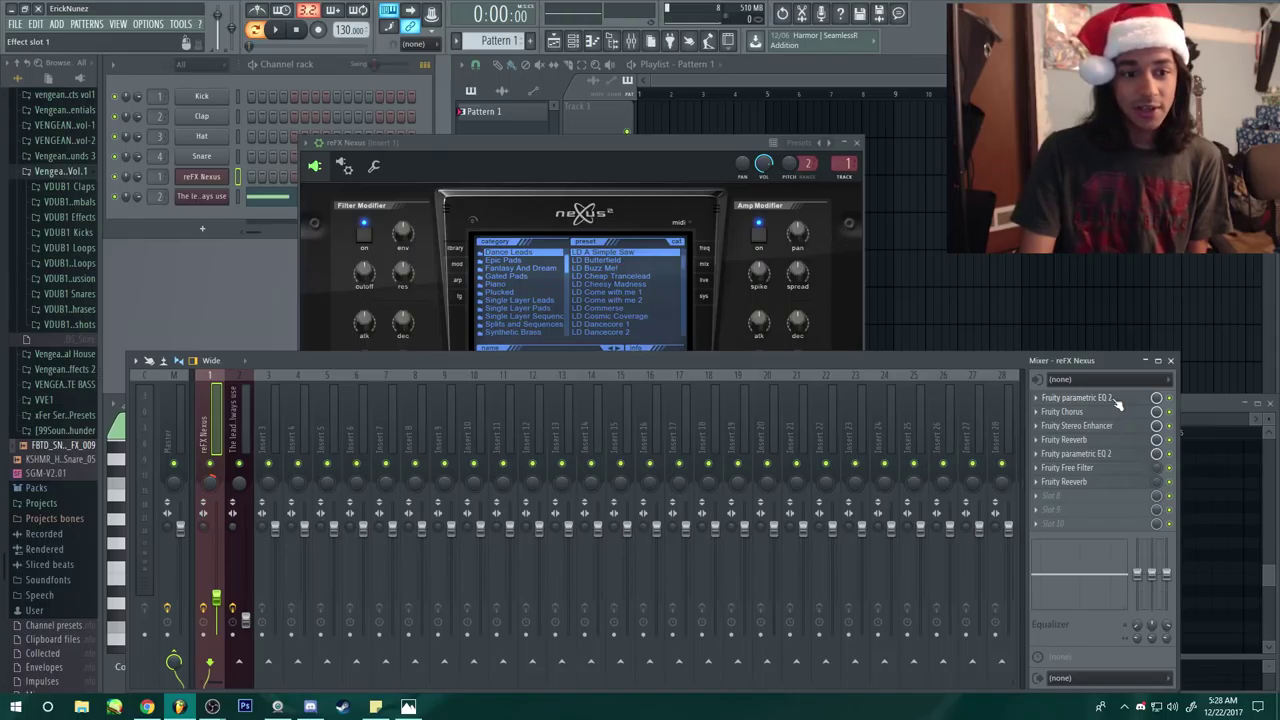
click(1118, 398)
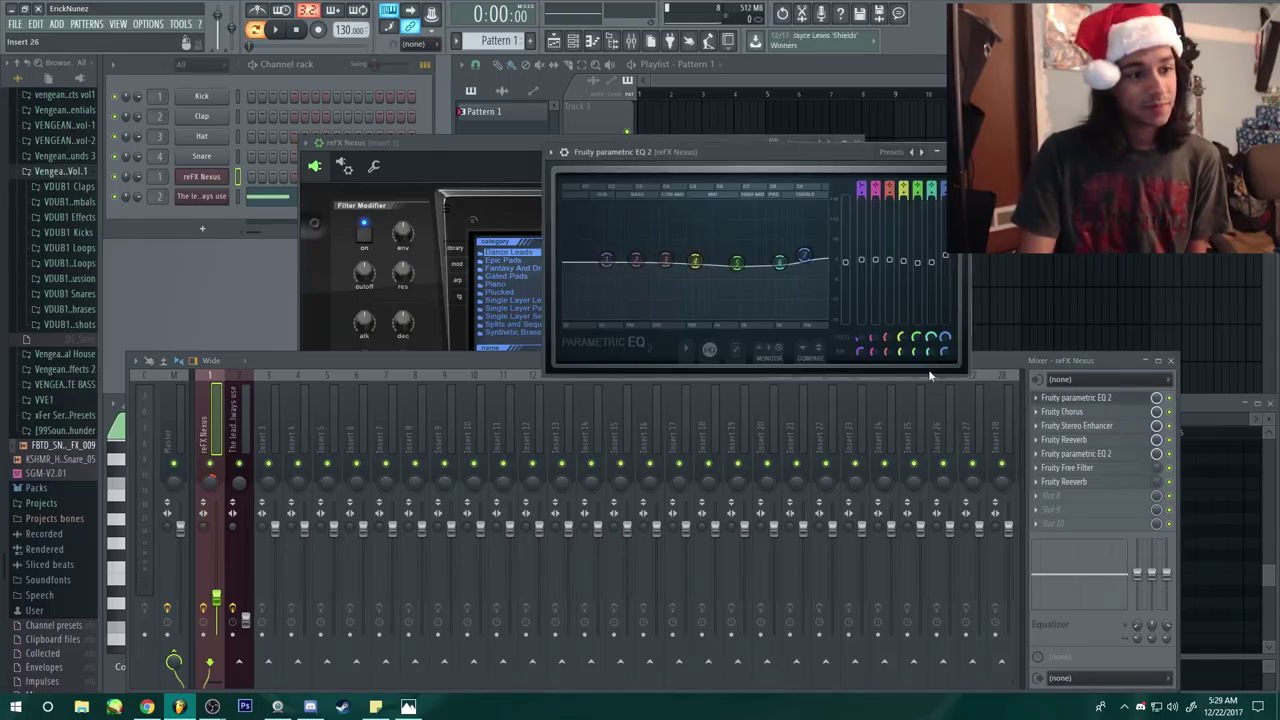
drag(744, 152, 657, 155)
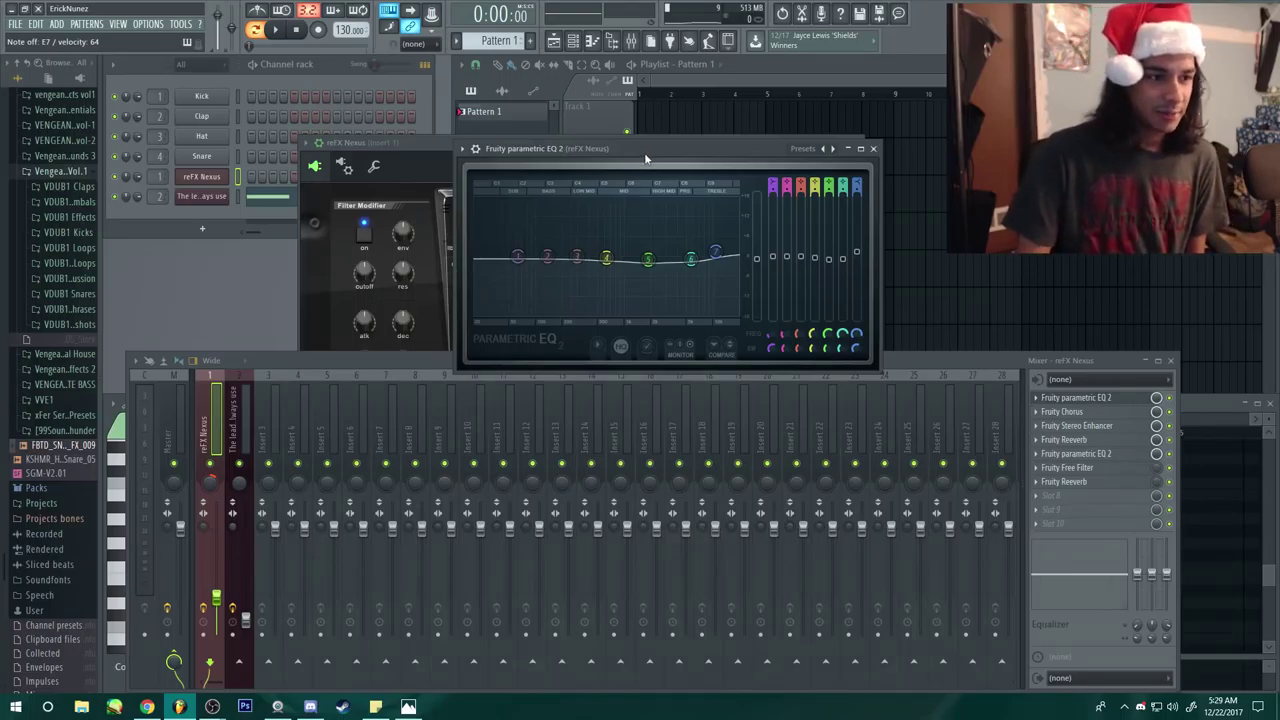
drag(644, 152, 601, 135)
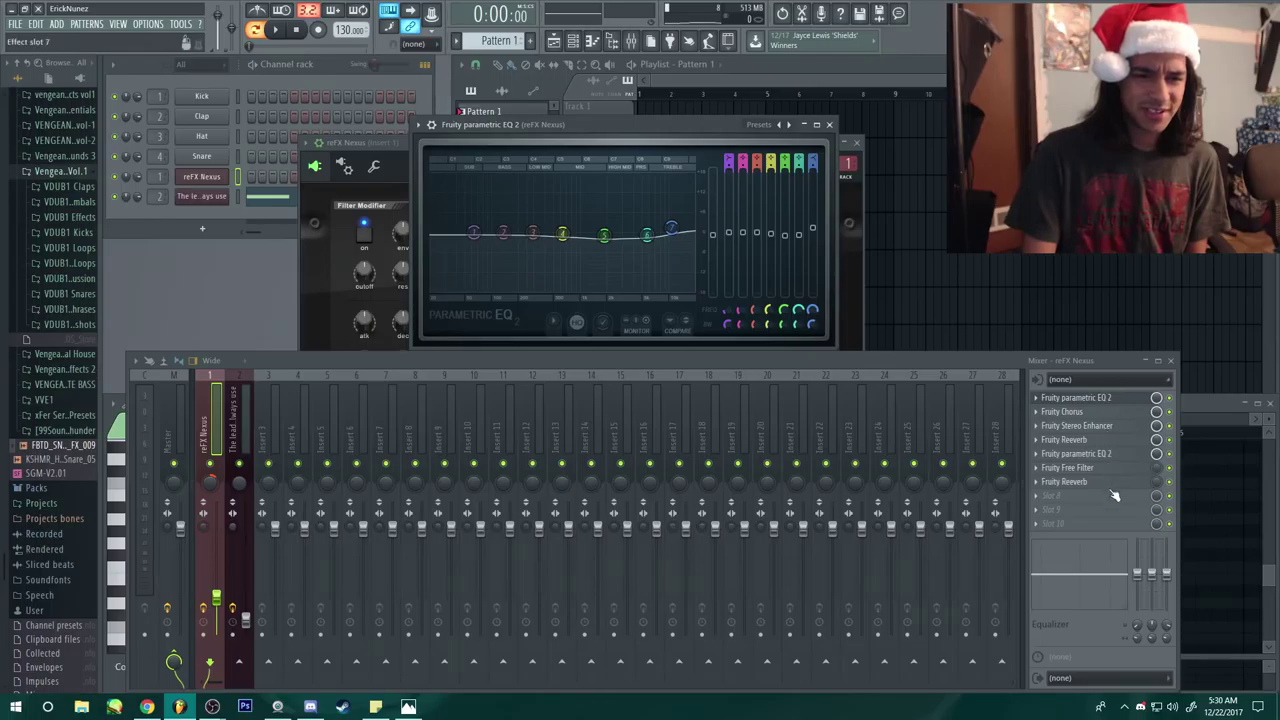
drag(572, 124, 487, 142)
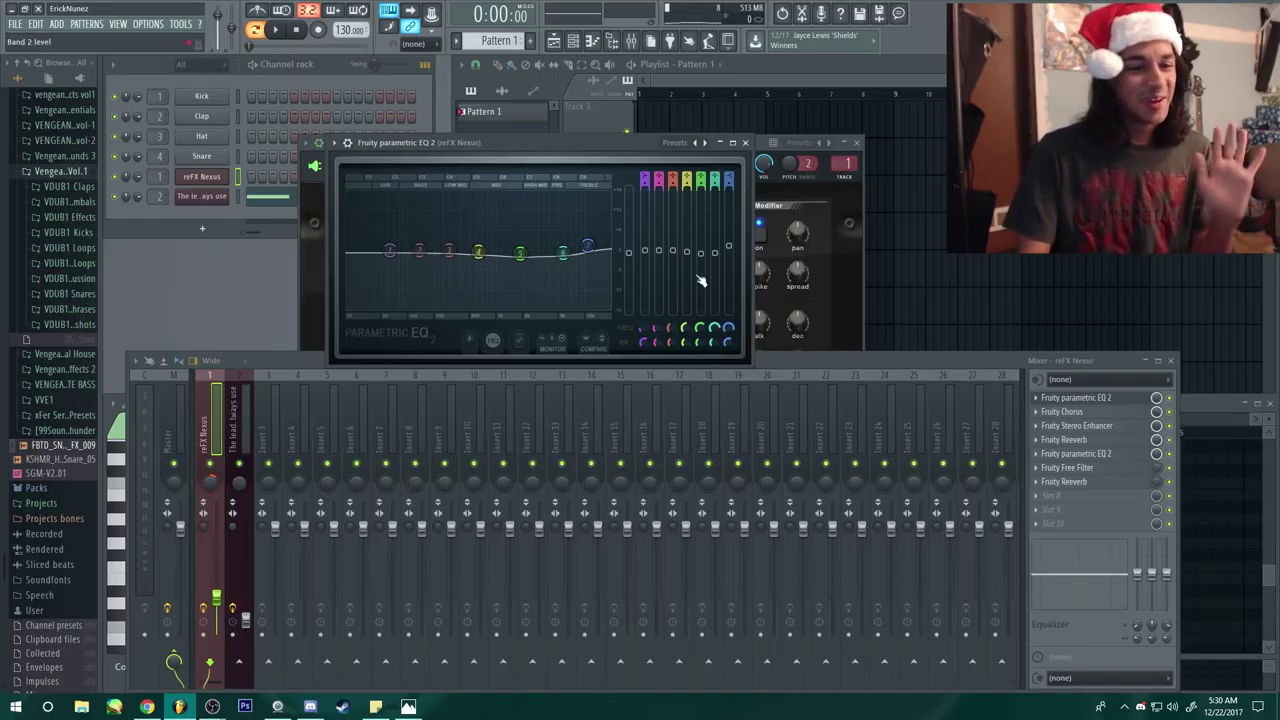
Open the chain's Fruity Chorus and Stereo Enhancer windows, moving the chorus aside
click(1097, 413)
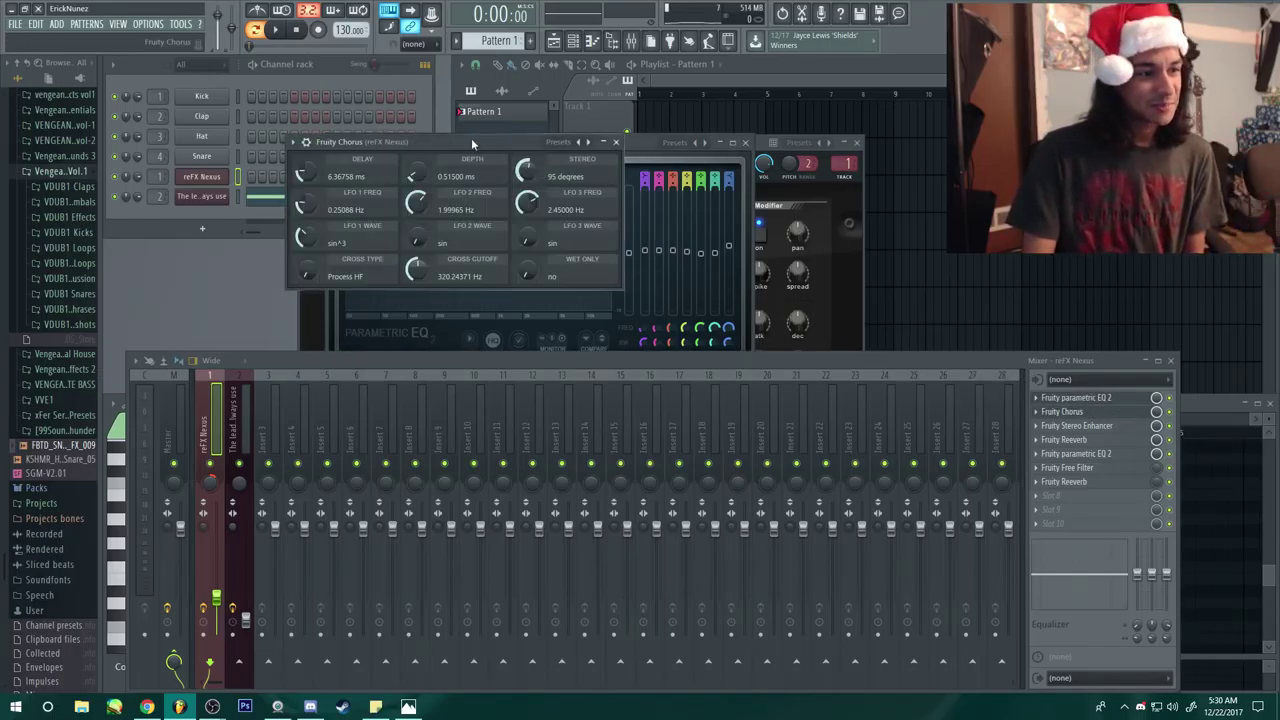
drag(473, 143, 506, 172)
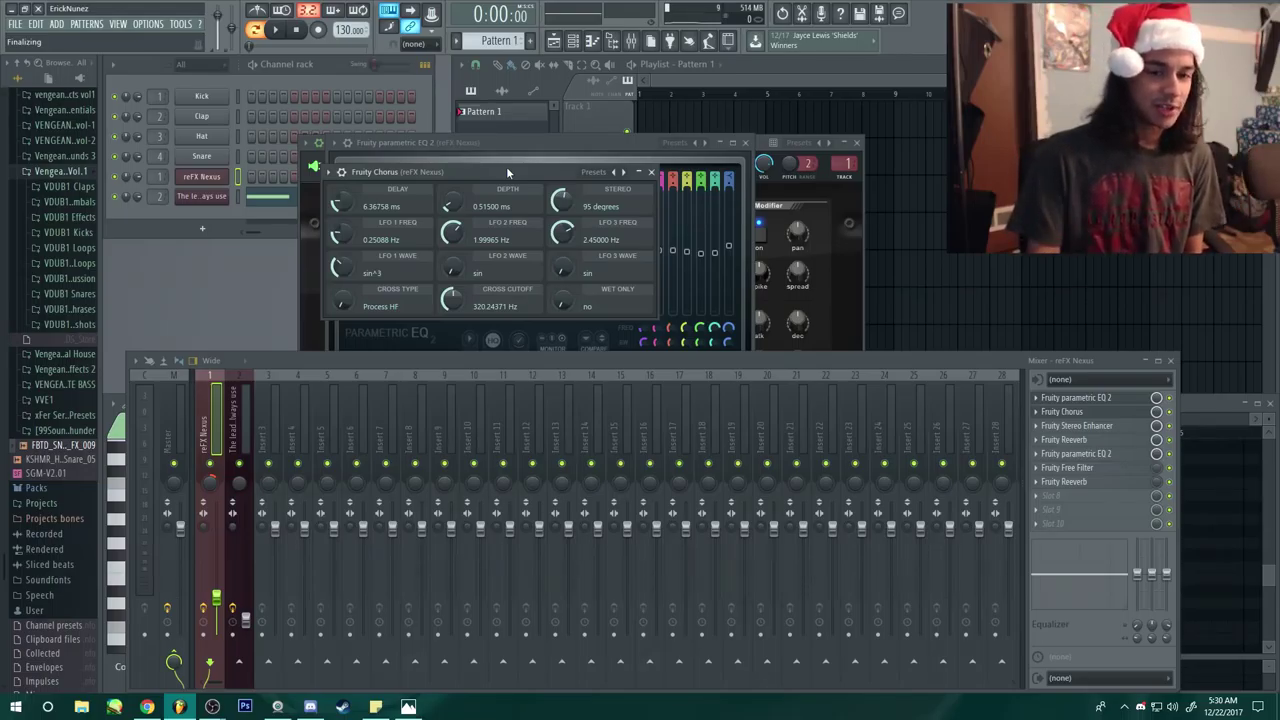
click(1096, 428)
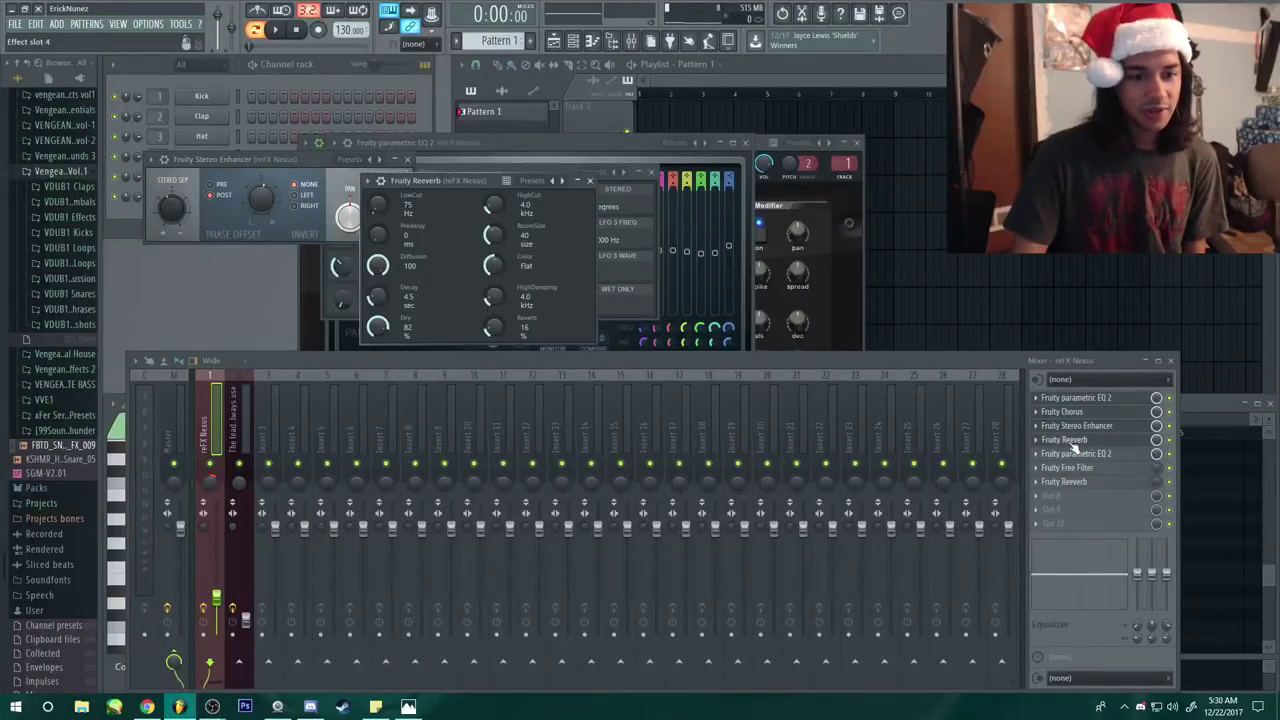
Lower the second parametric EQ's yellow band, then open Free Filter and the last Reeverb
click(1075, 453)
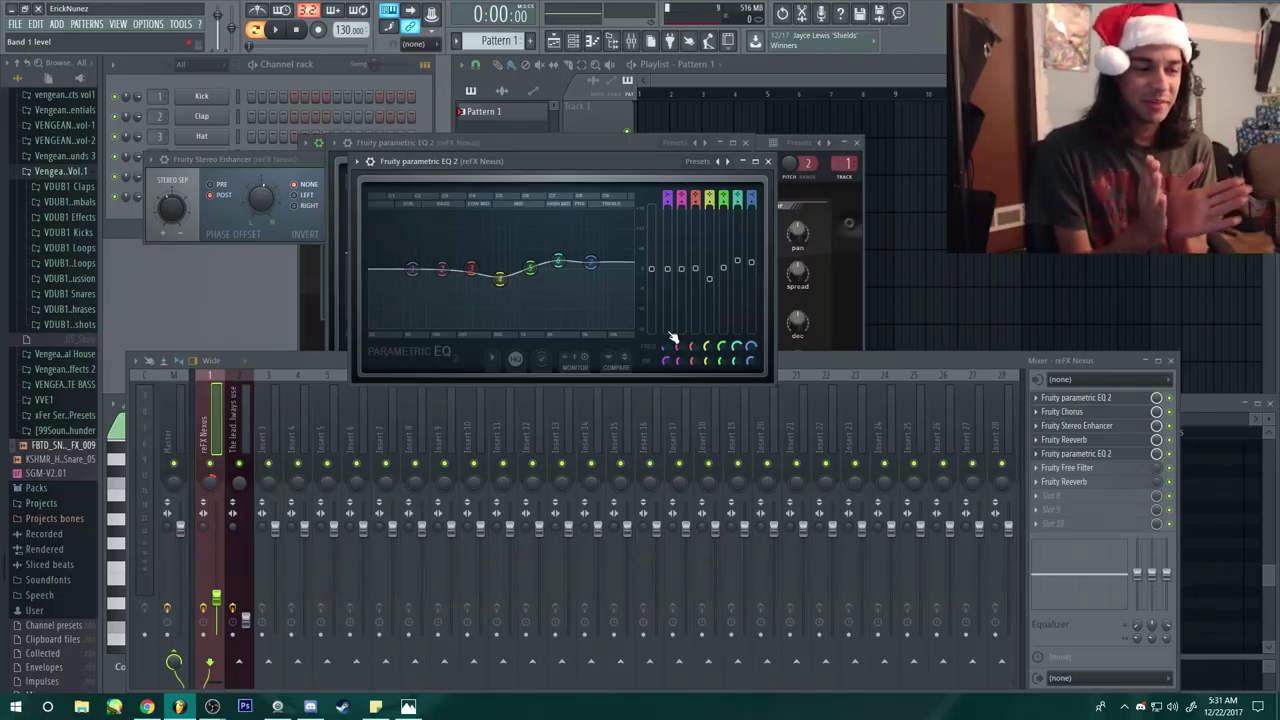
drag(499, 279, 502, 295)
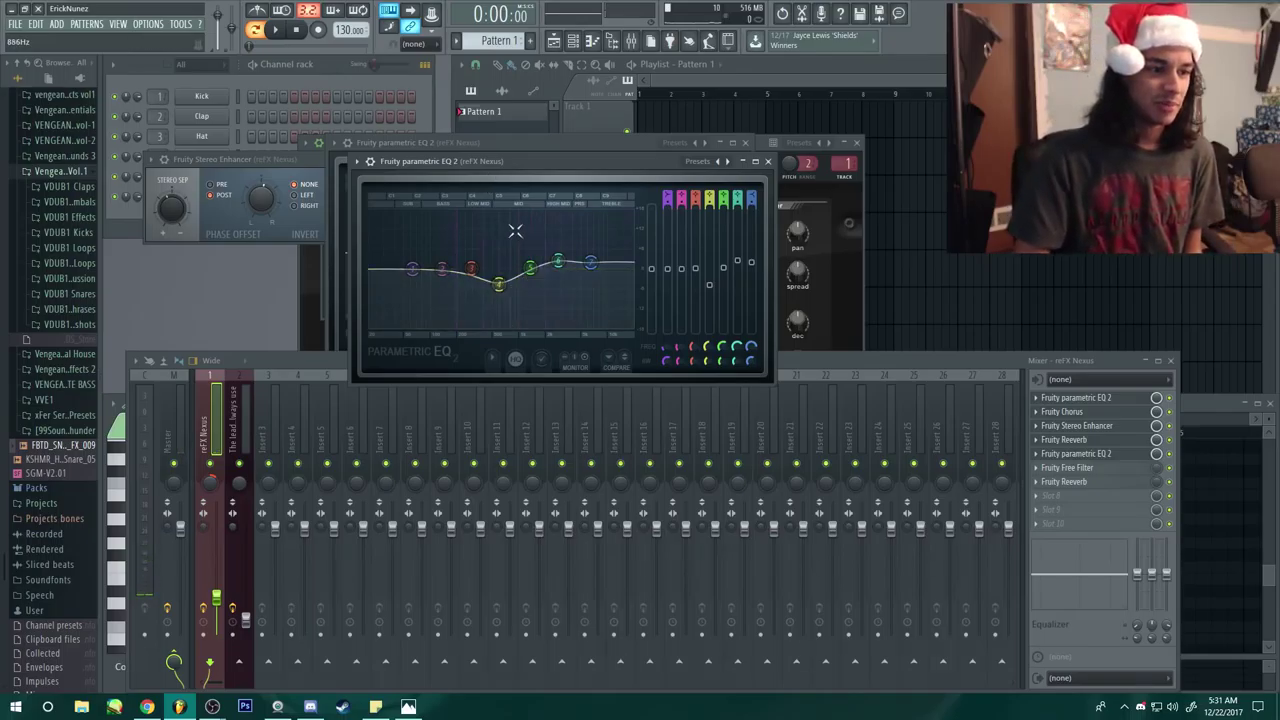
click(1098, 469)
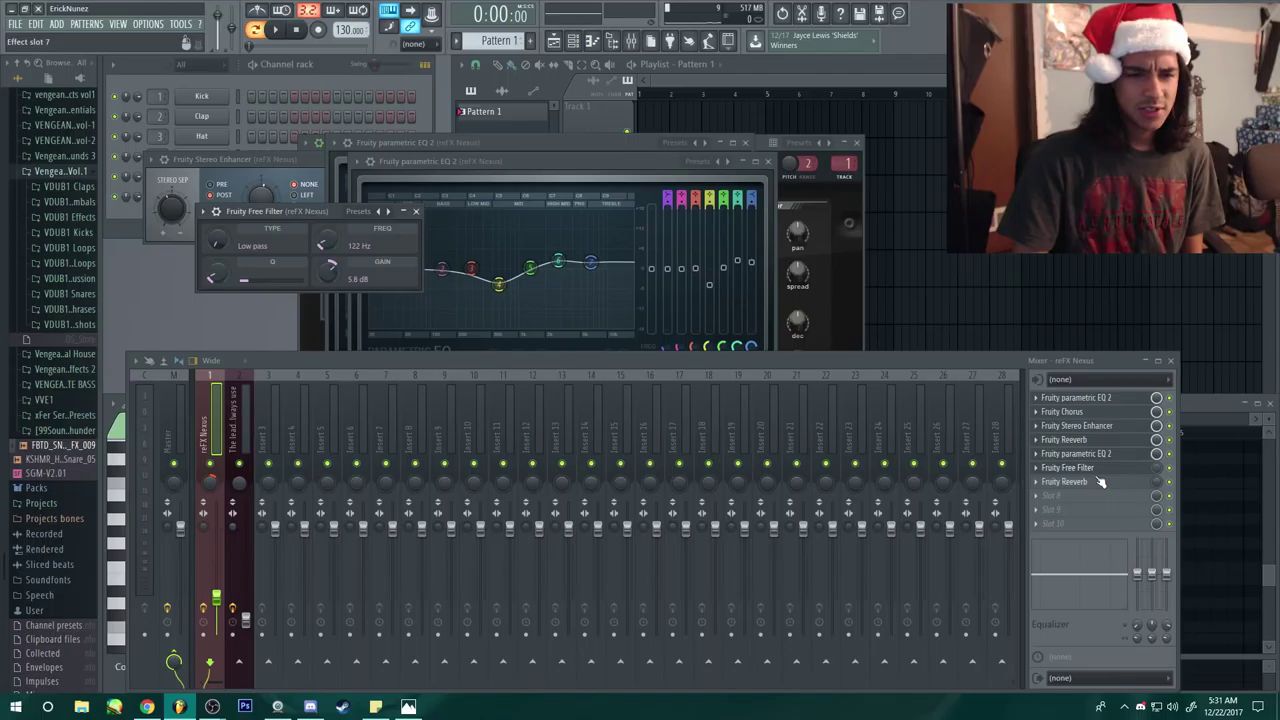
click(1135, 487)
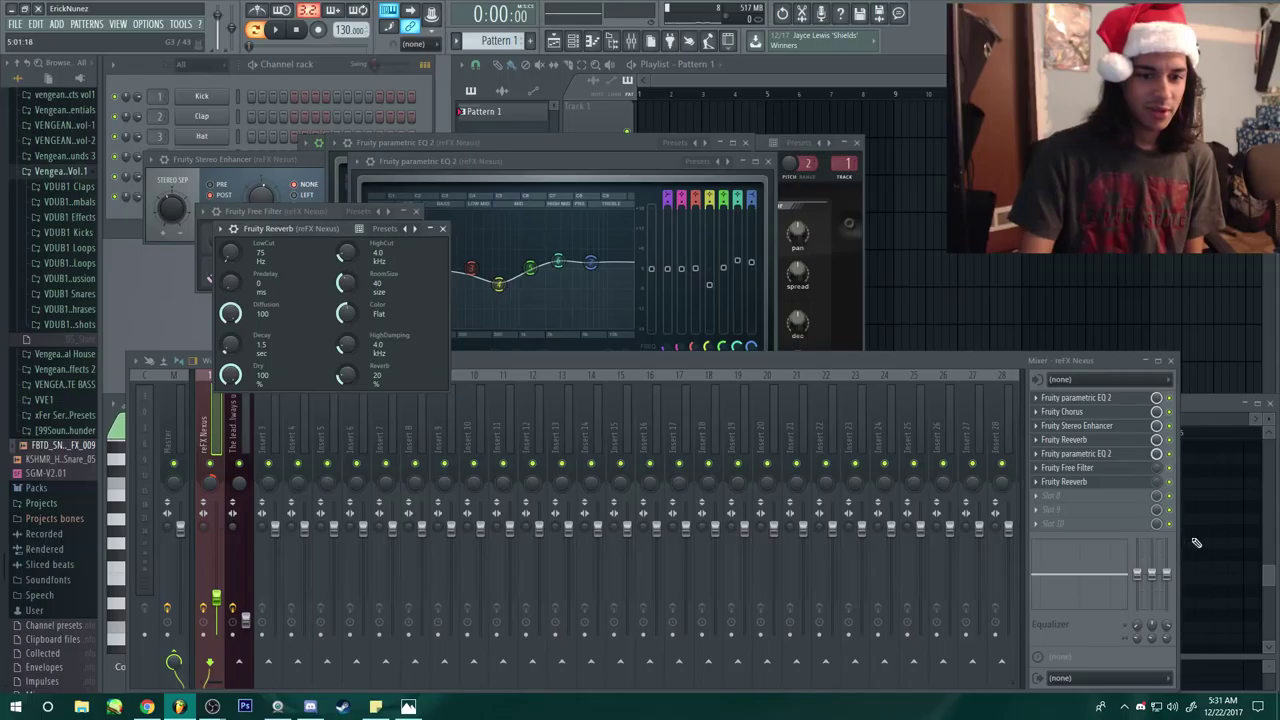
click(1156, 486)
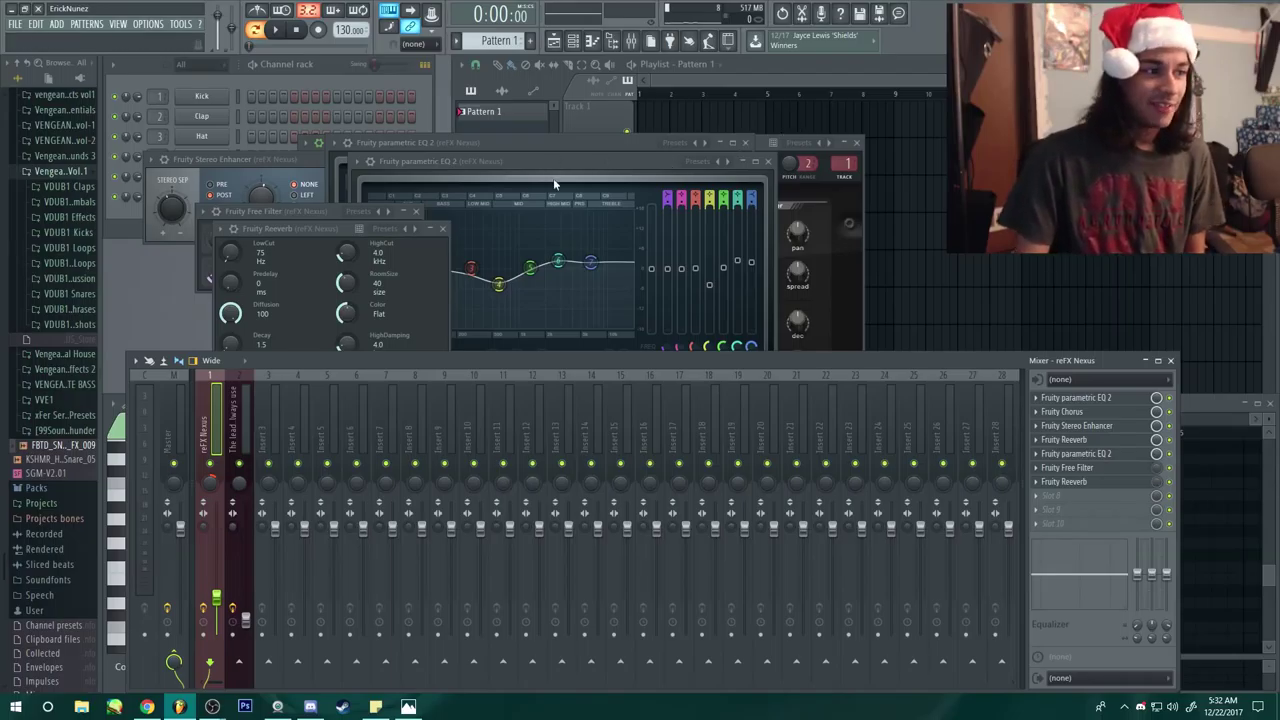
From the channel rack, add Harmor and load lavalead from its Presets menu
click(331, 68)
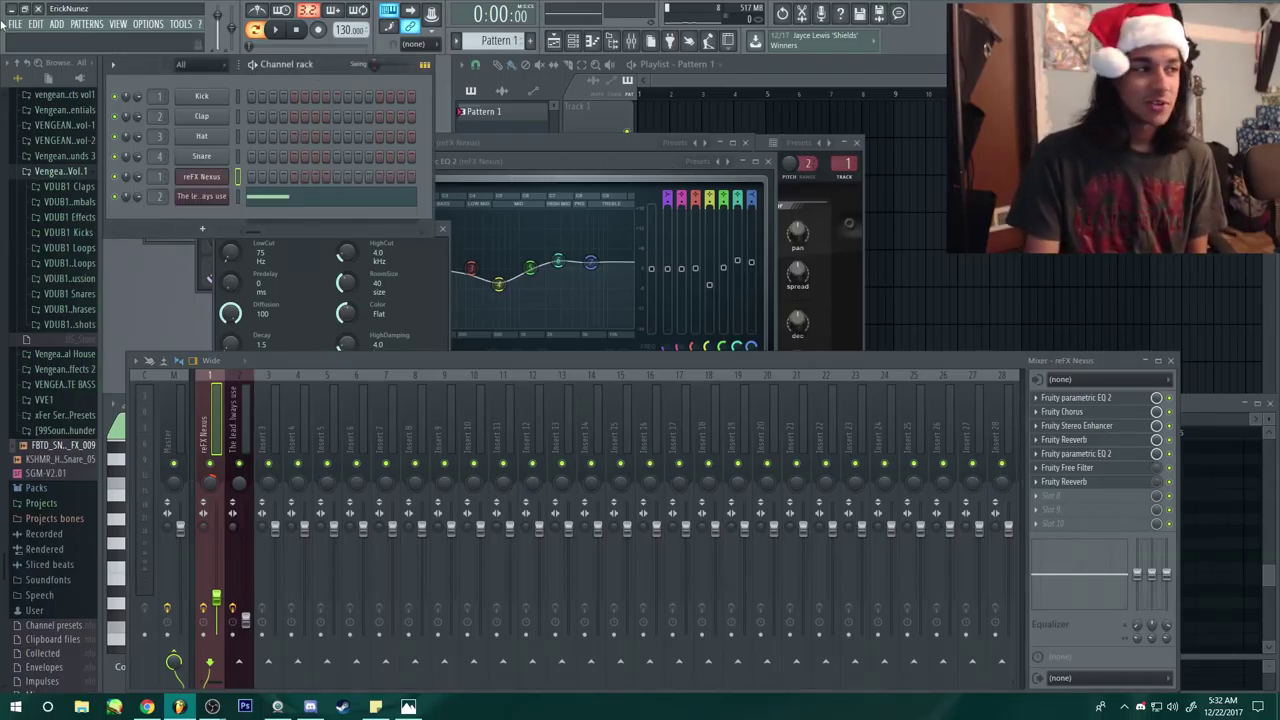
click(56, 25)
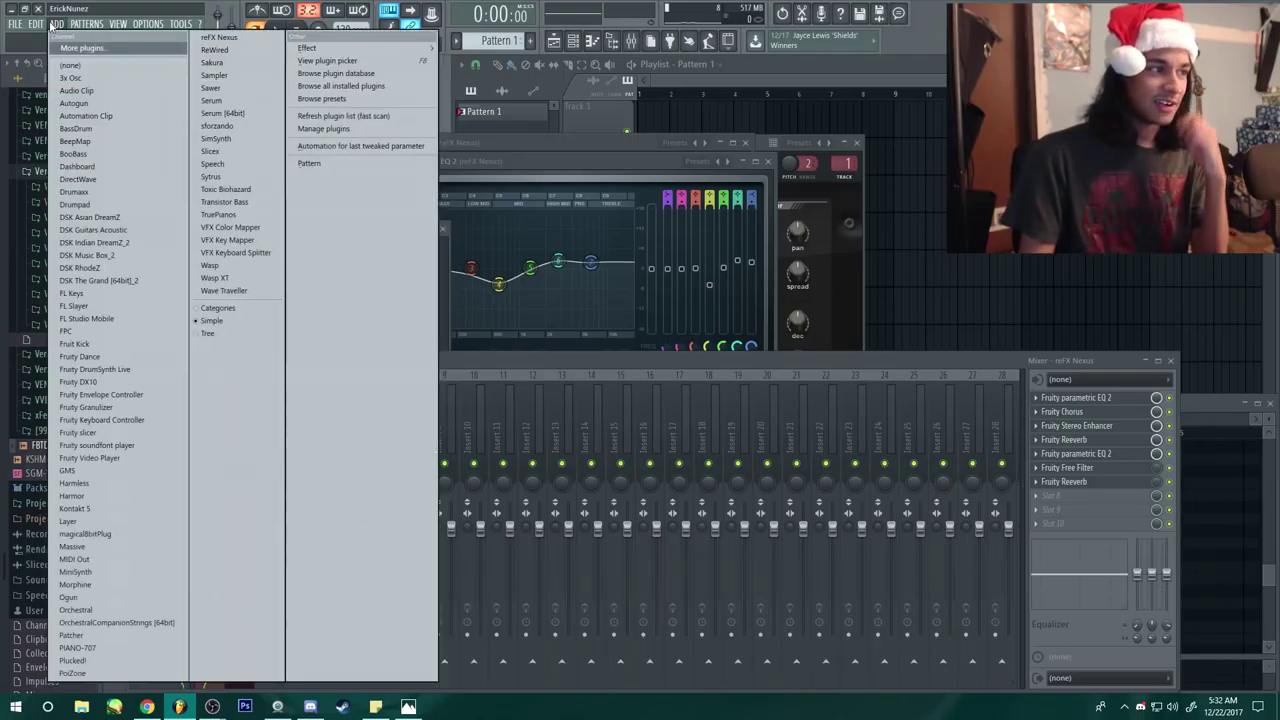
click(122, 497)
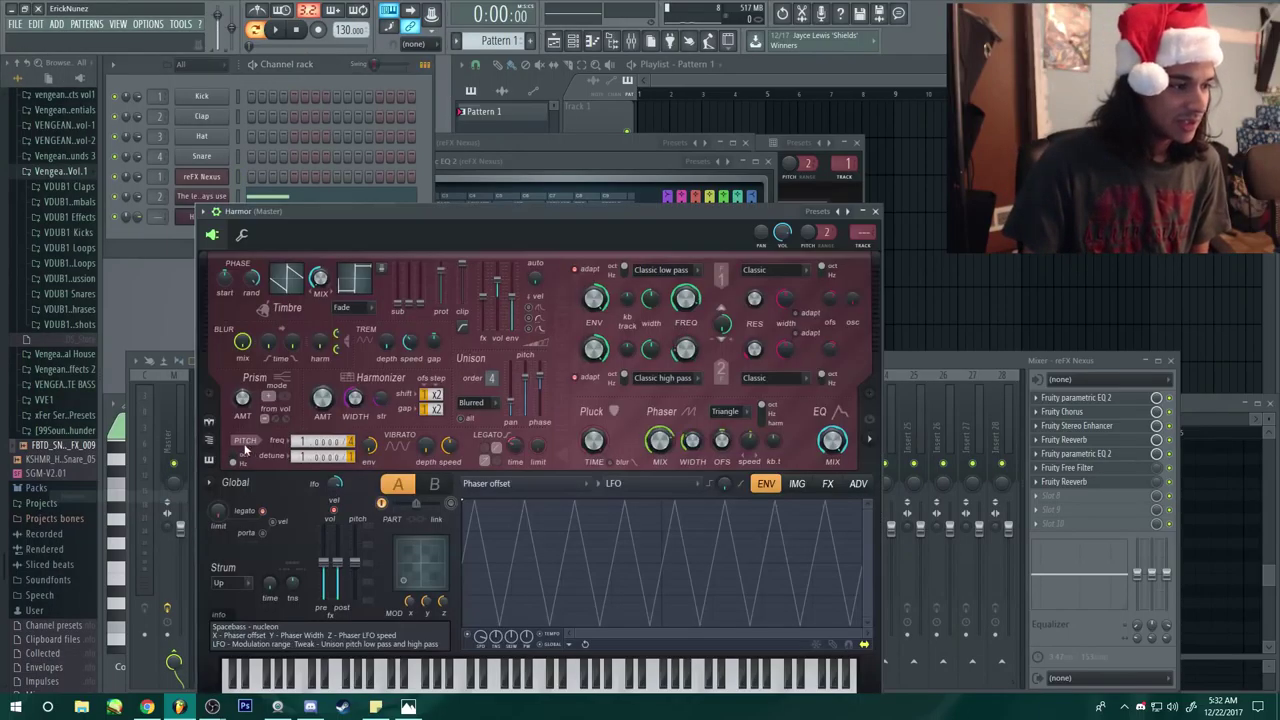
click(203, 212)
mouse_move(242, 254)
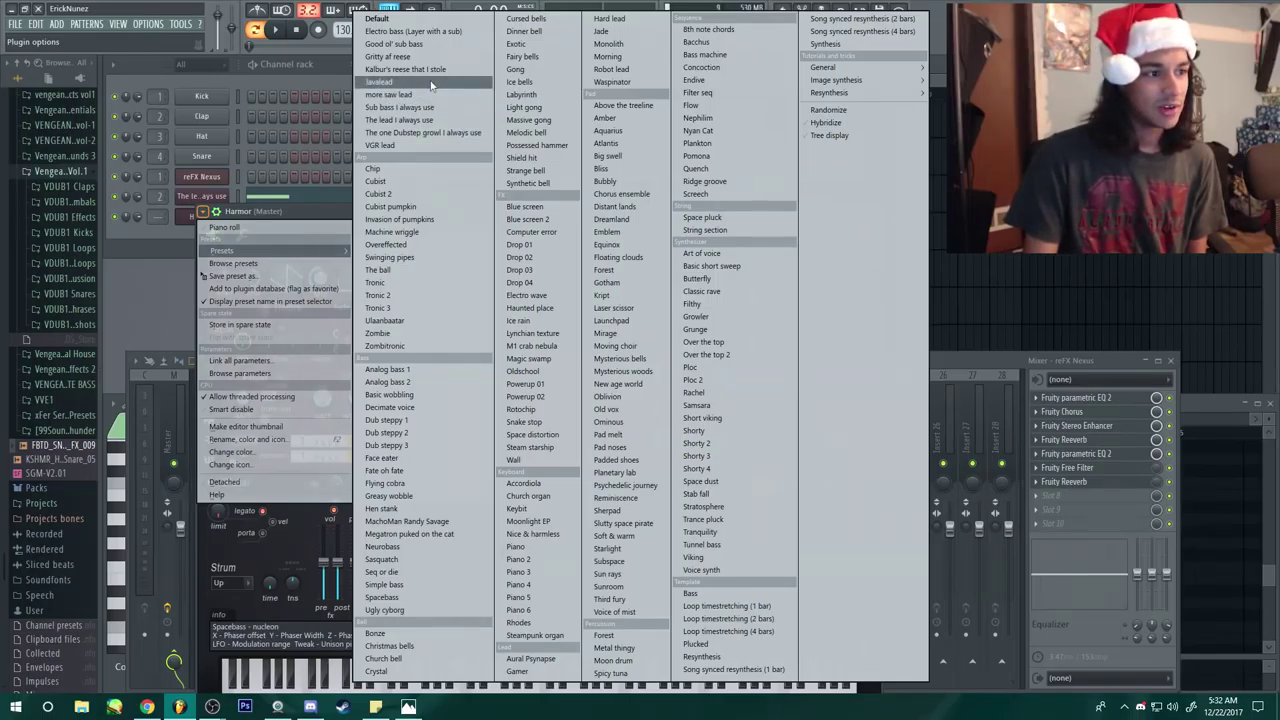
click(388, 84)
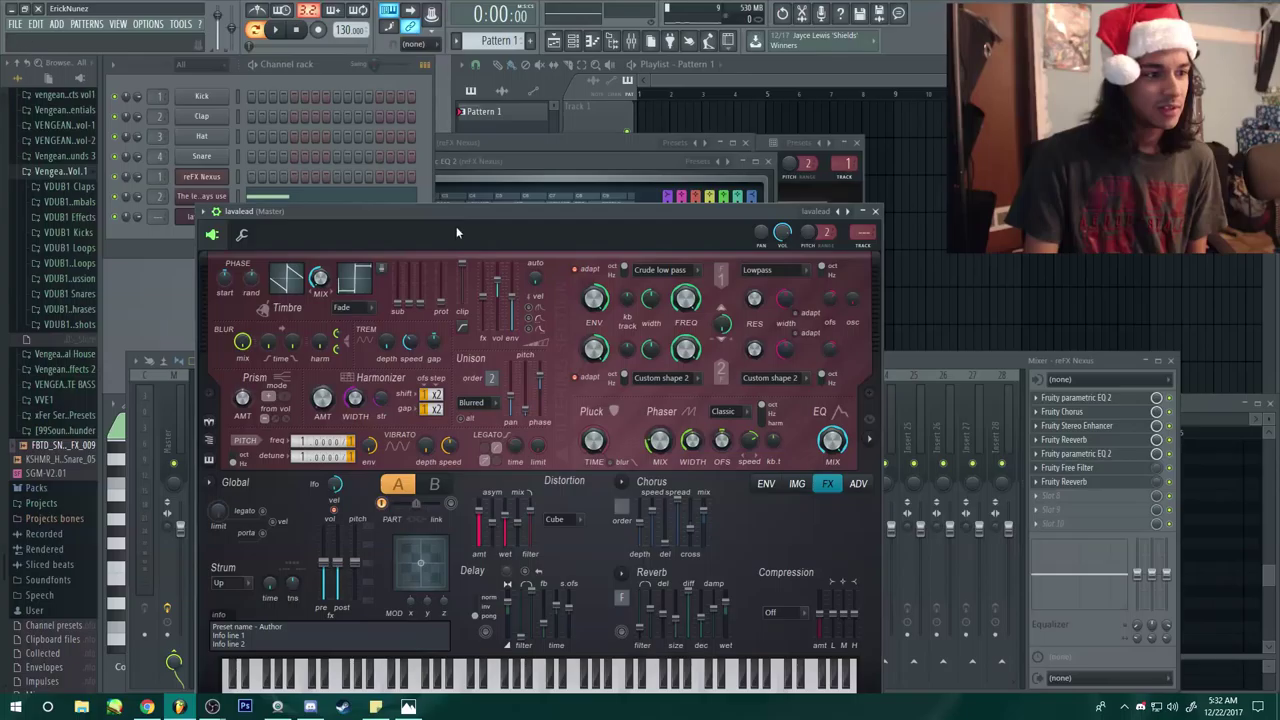
drag(457, 214, 463, 116)
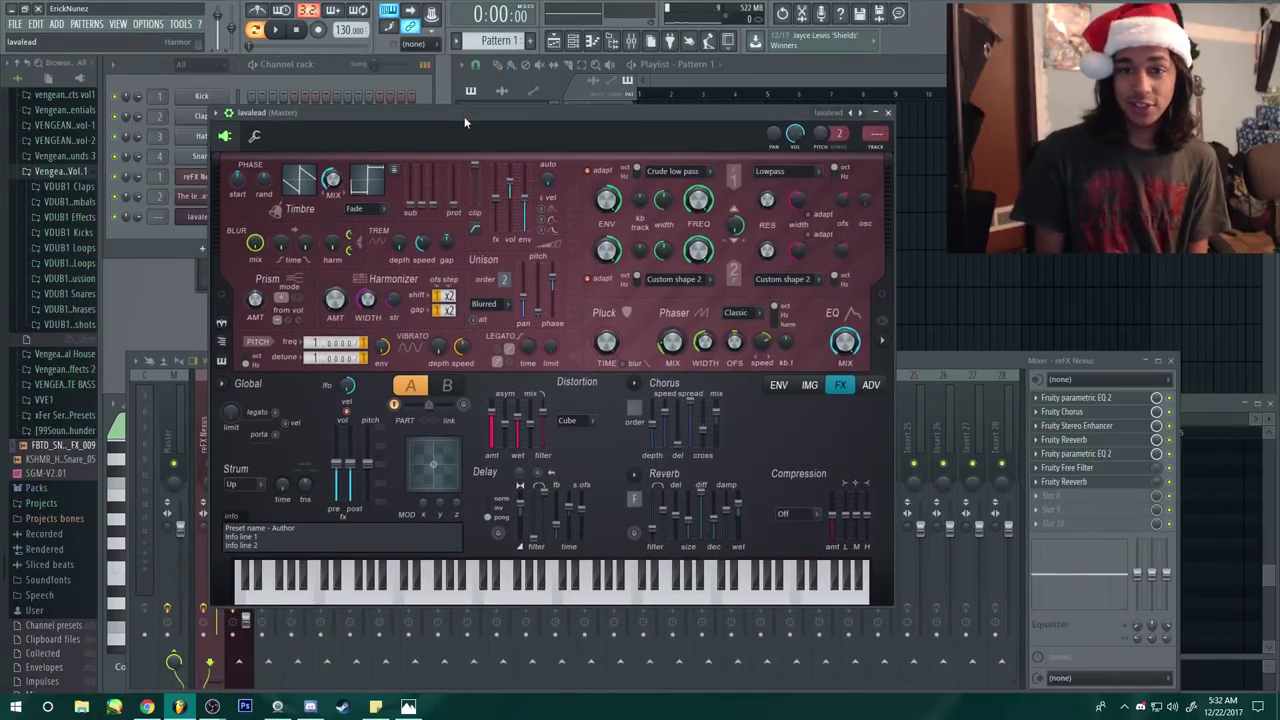